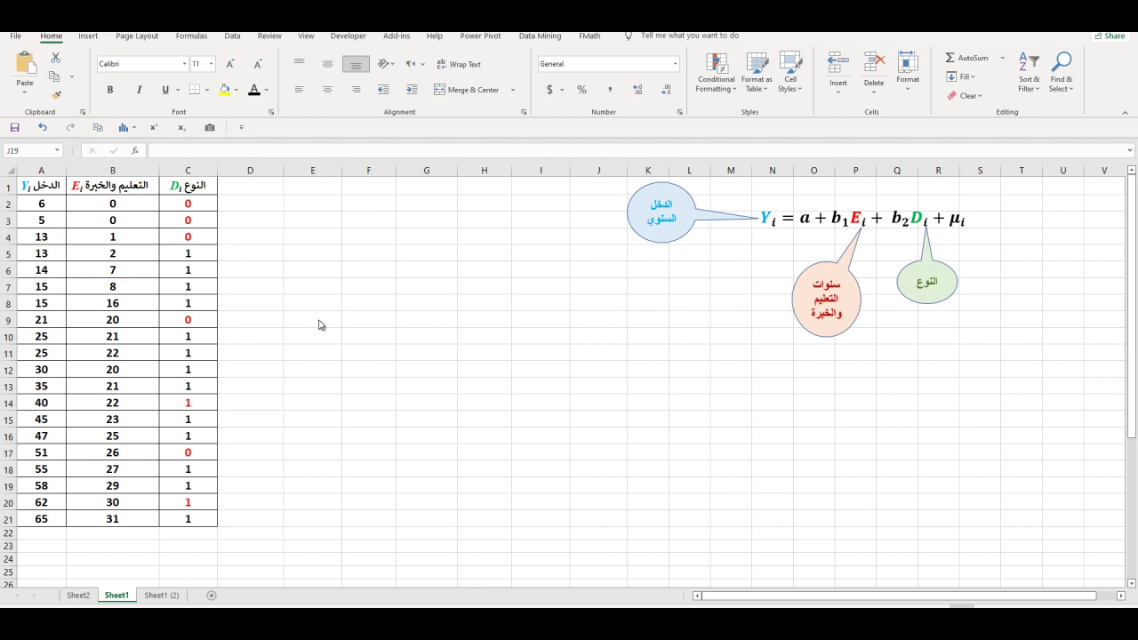
Enter the matrix label "X =" in cell F10, removing the extra equals sign.
{"action": "left_click", "coordinate": [368, 335]}
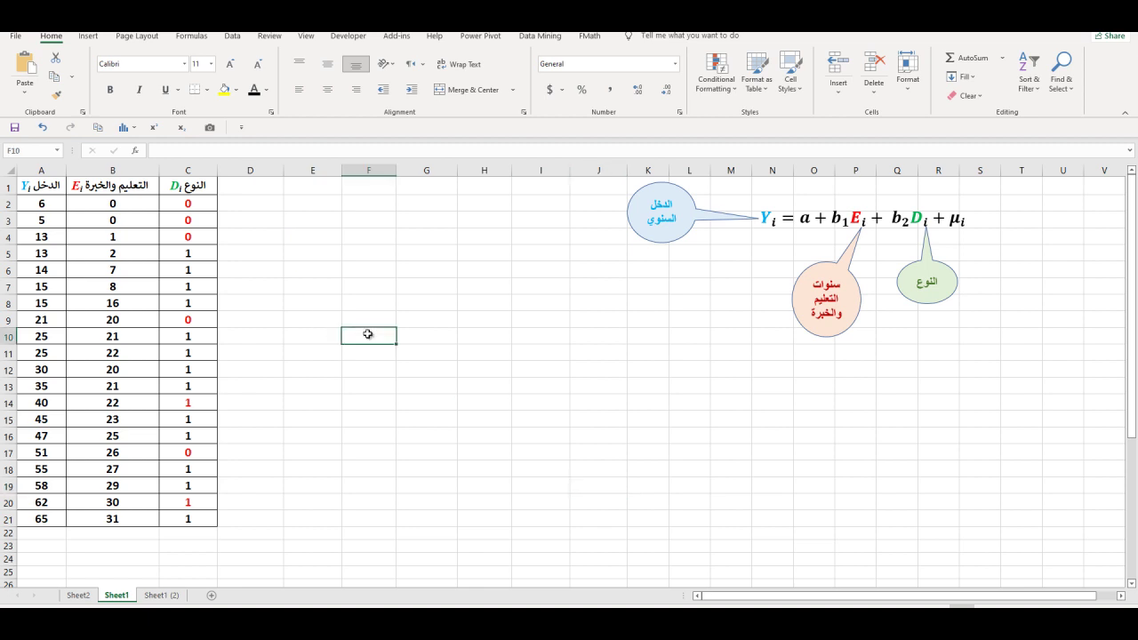
{"action": "type", "text": "ة"}
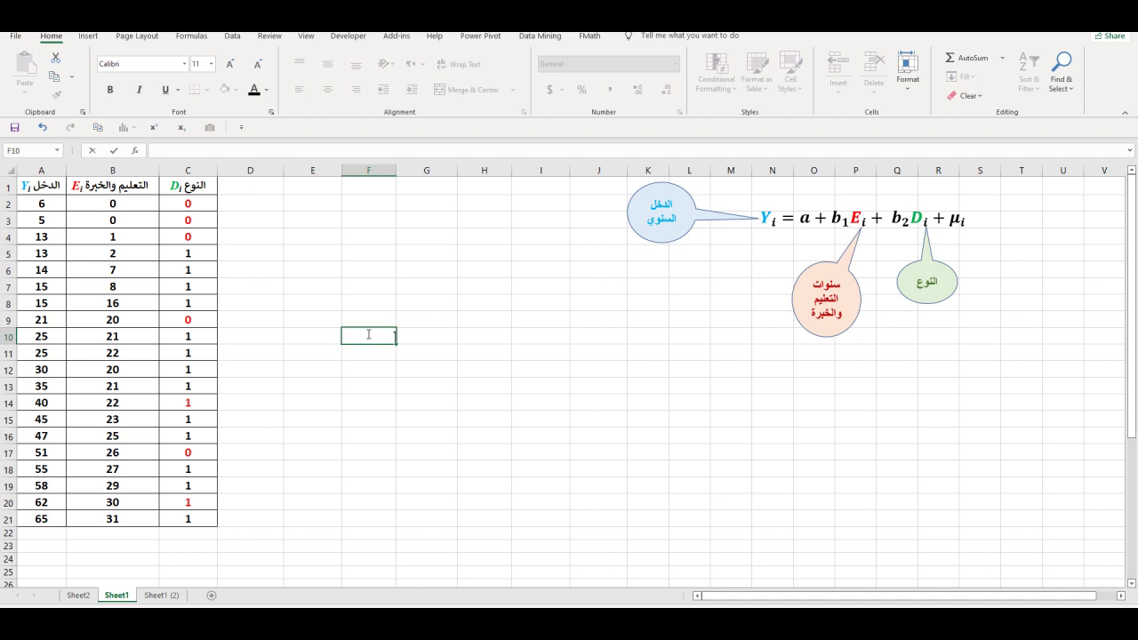
{"action": "type", "text": "XS"}
{"action": "left_click", "coordinate": [404, 354]}
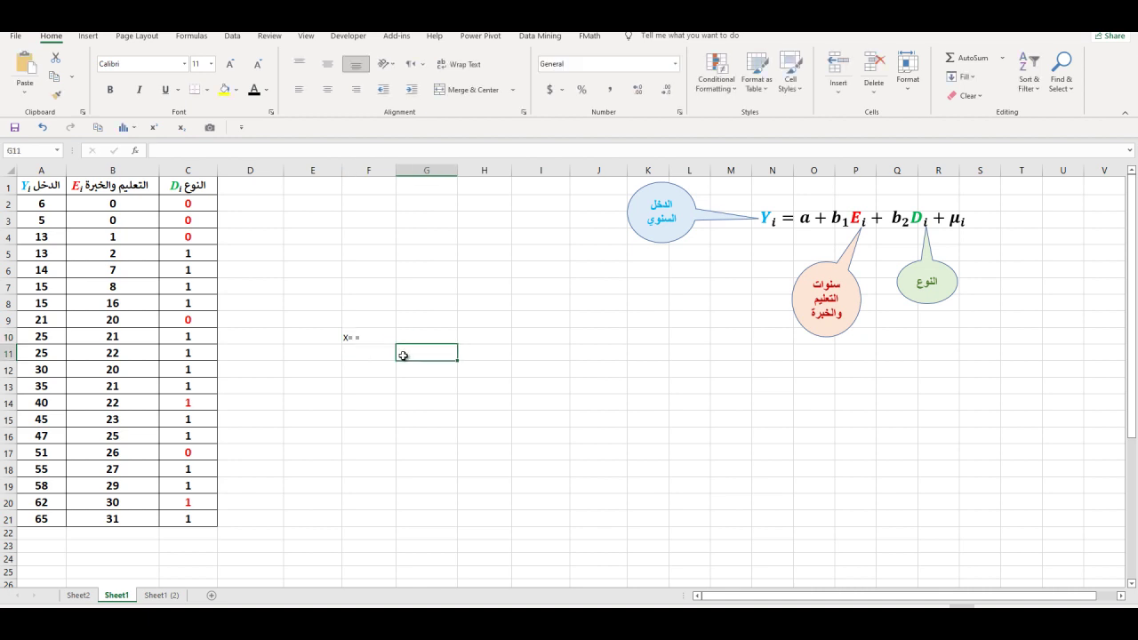
{"action": "left_click", "coordinate": [374, 335]}
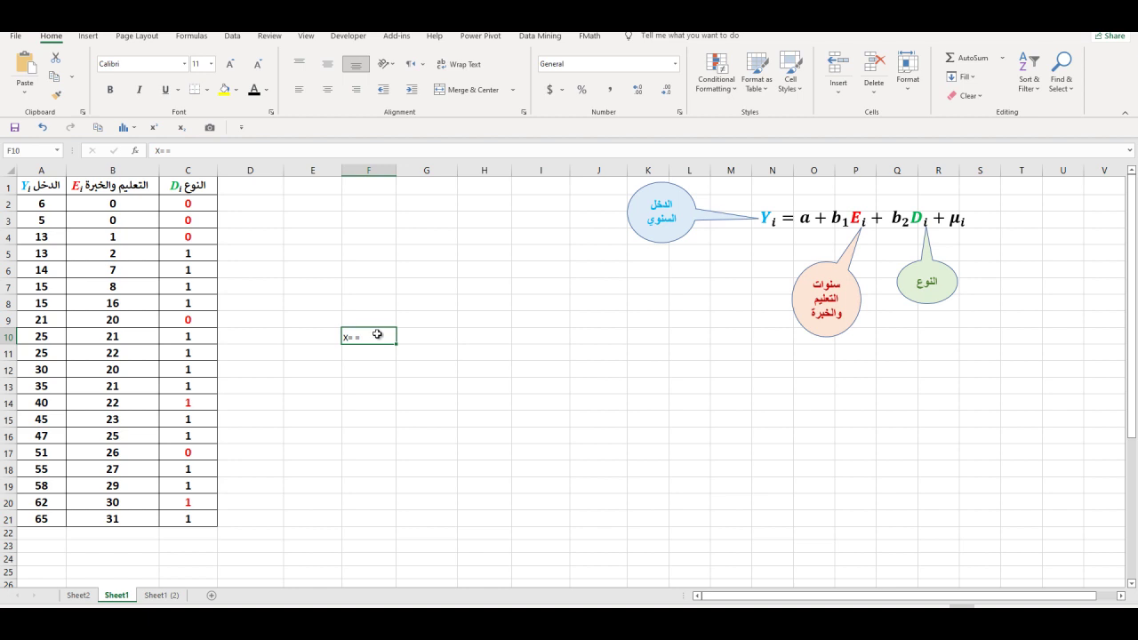
{"action": "double_click", "coordinate": [376, 334]}
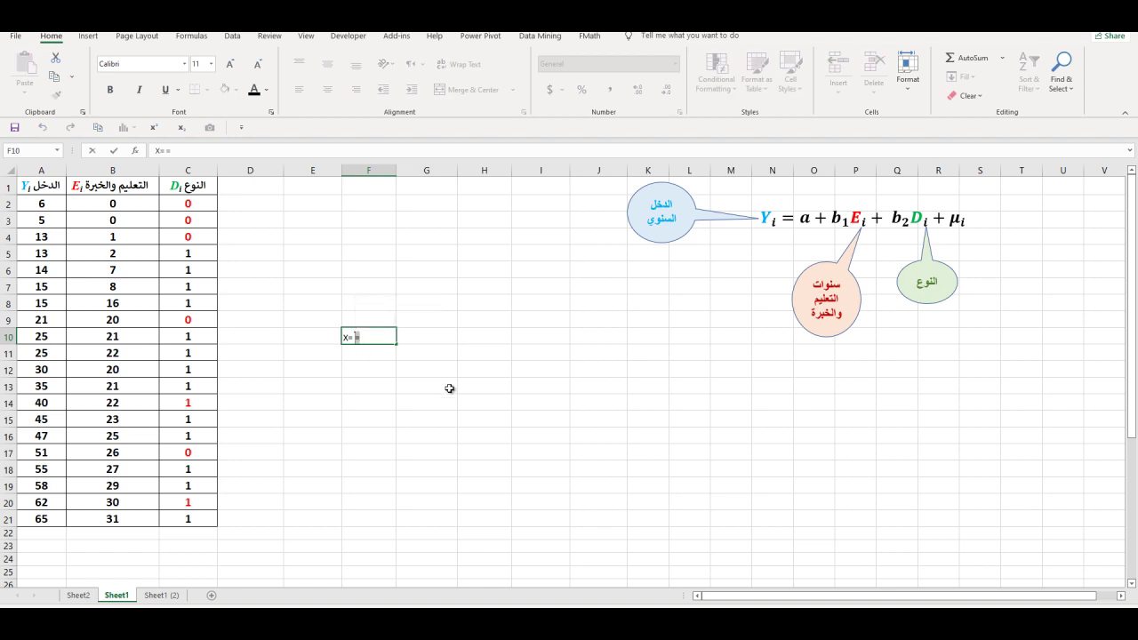
{"action": "left_click", "coordinate": [353, 337]}
{"action": "key", "text": "BackSpace"}
{"action": "left_click", "coordinate": [434, 352]}
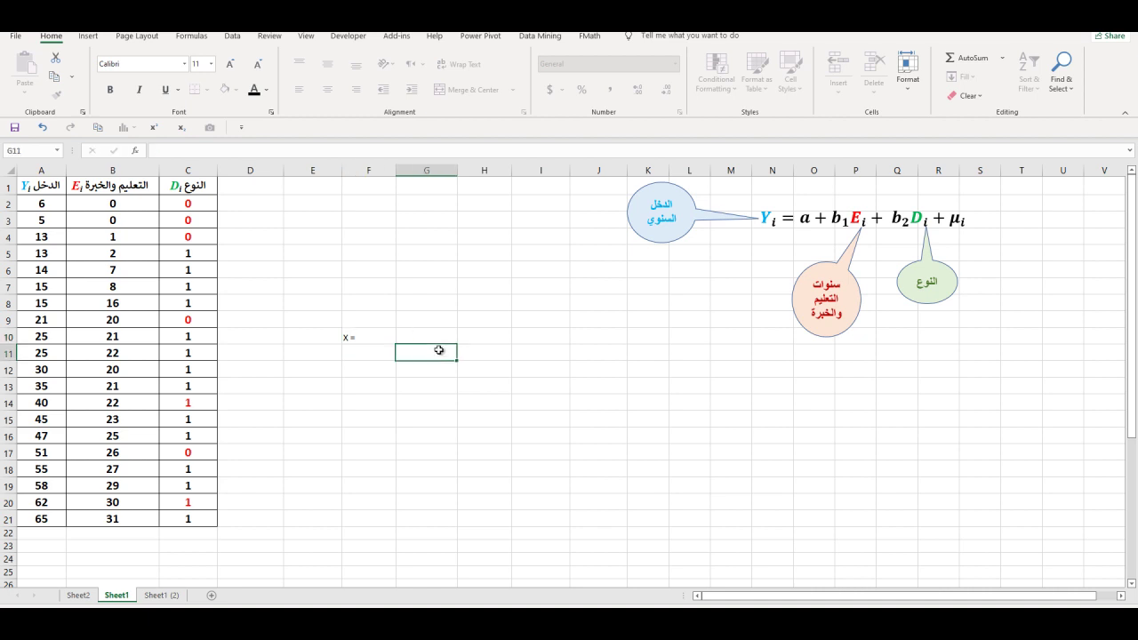
Centre the "X =" label in F10 horizontally and vertically.
{"action": "left_click", "coordinate": [374, 338]}
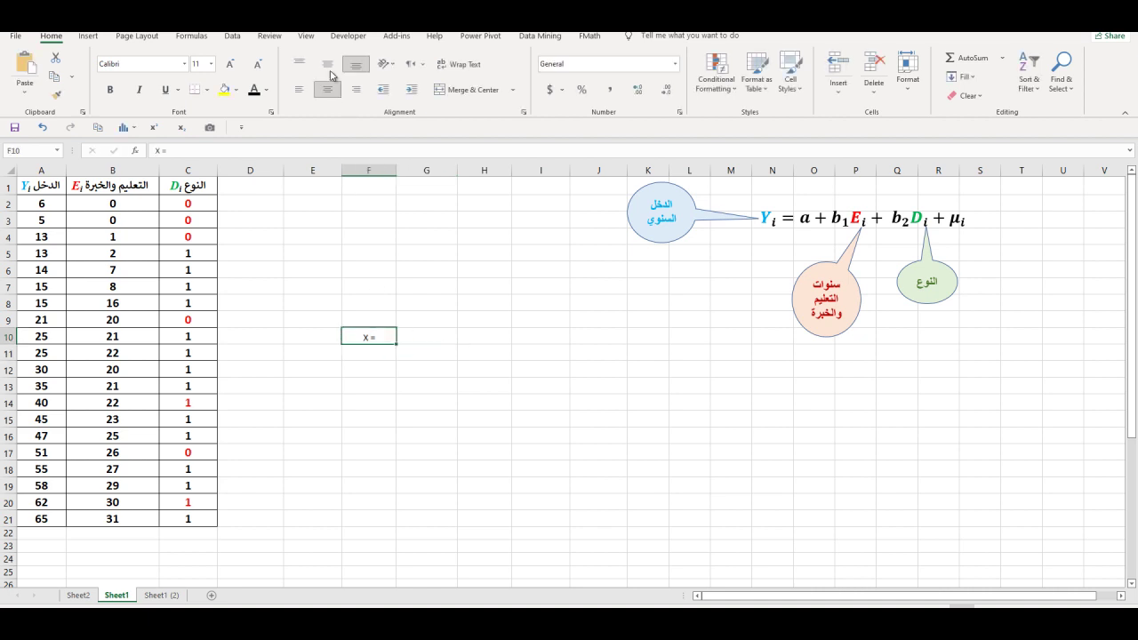
{"action": "left_click", "coordinate": [327, 88]}
{"action": "left_click", "coordinate": [327, 64]}
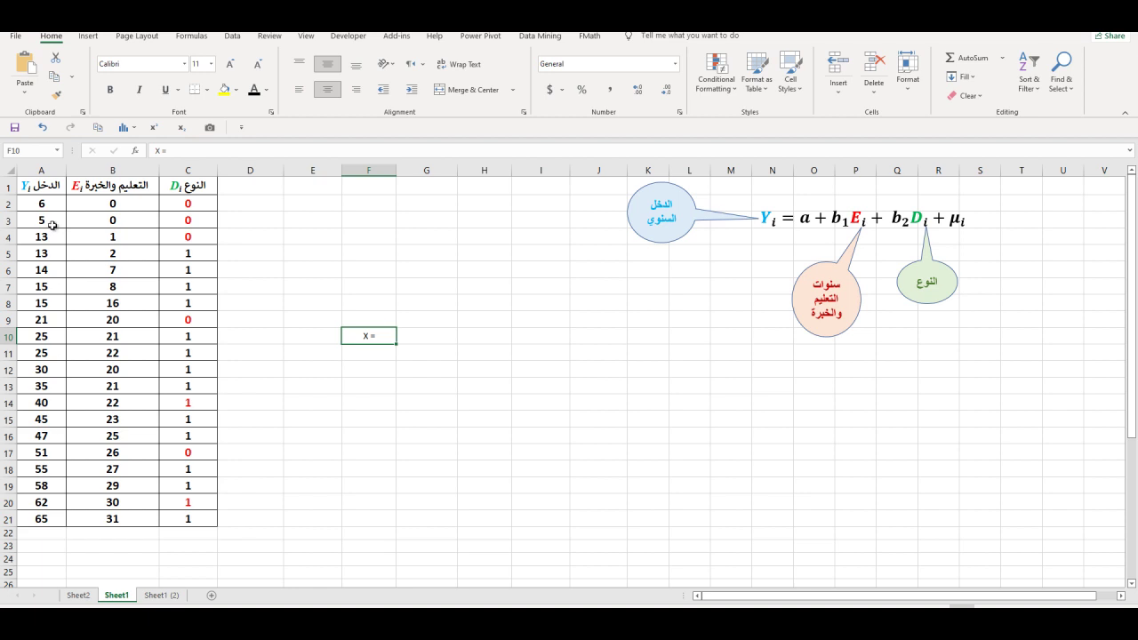
Fill G2:G21 with the constant 1 and centre the values horizontally and vertically.
{"action": "left_click", "coordinate": [432, 205]}
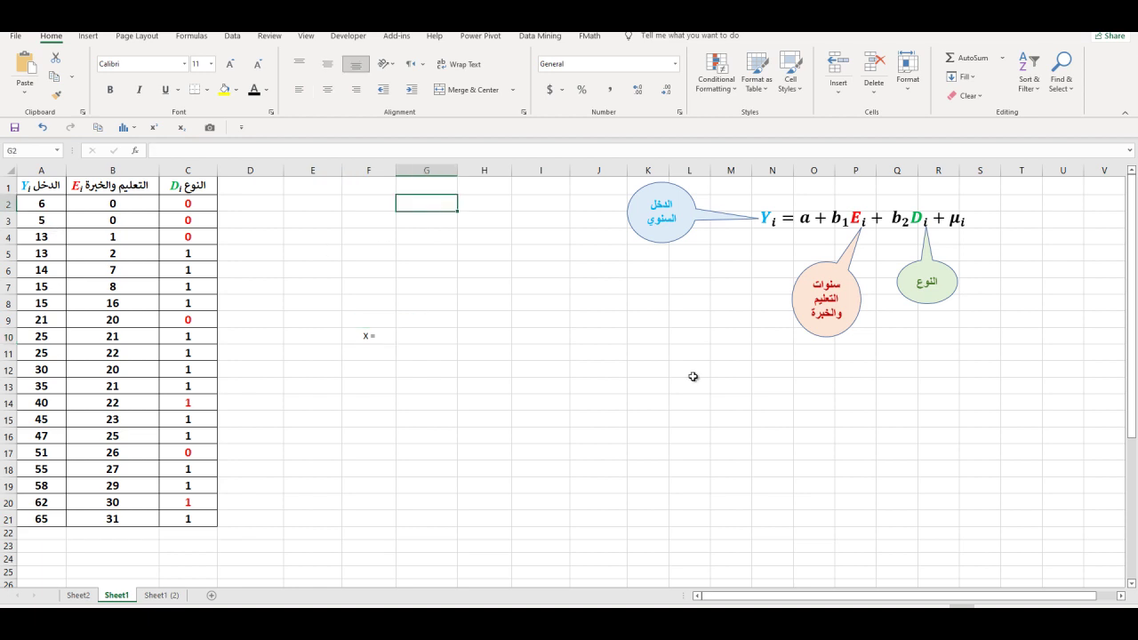
{"action": "type", "text": "1"}
{"action": "key", "text": "Return"}
{"action": "type", "text": "1"}
{"action": "key", "text": "Return"}
{"action": "type", "text": "1"}
{"action": "key", "text": "Return"}
{"action": "left_click", "coordinate": [443, 199]}
{"action": "left_click_drag", "start_coordinate": [459, 214], "coordinate": [449, 526]}
{"action": "left_click", "coordinate": [327, 89]}
{"action": "left_click", "coordinate": [327, 64]}
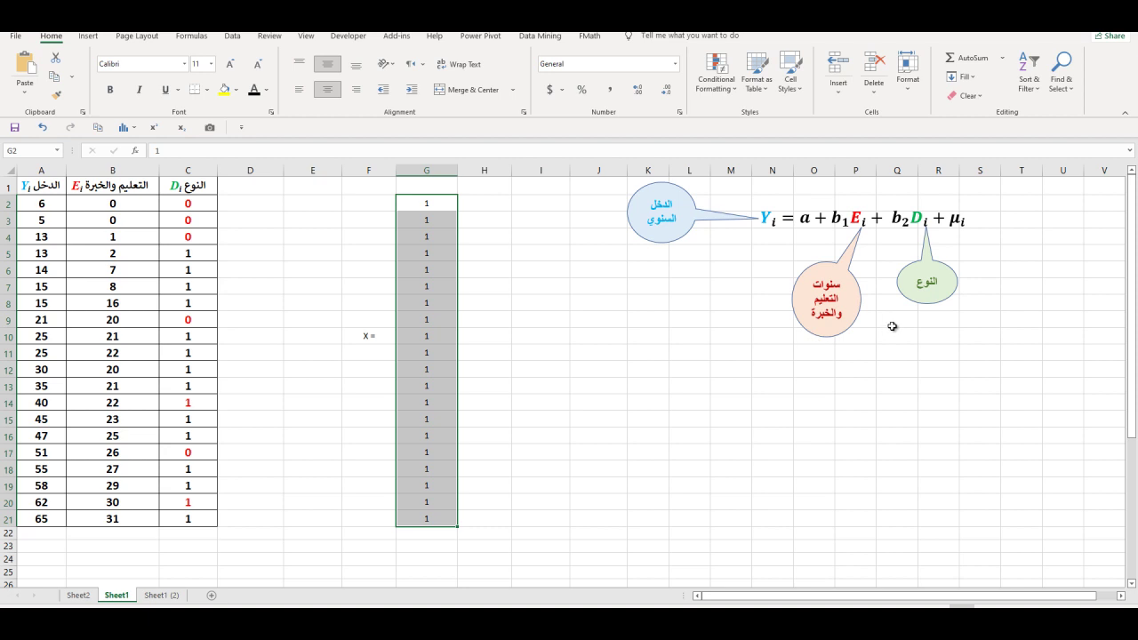
Nudge the green callout under the equation and copy the education and gender values from B2:C21 to H2:I21.
{"action": "left_click_drag", "start_coordinate": [930, 298], "coordinate": [921, 308]}
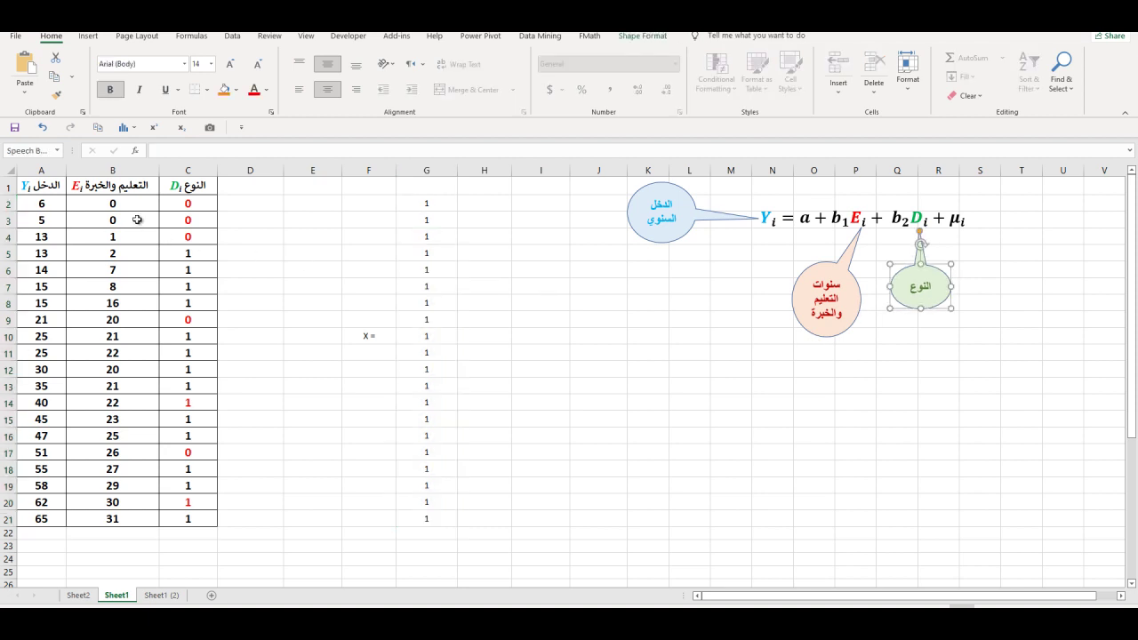
{"action": "left_click", "coordinate": [109, 203]}
{"action": "left_click_drag", "start_coordinate": [156, 204], "coordinate": [163, 513]}
{"action": "key", "text": "ctrl+c"}
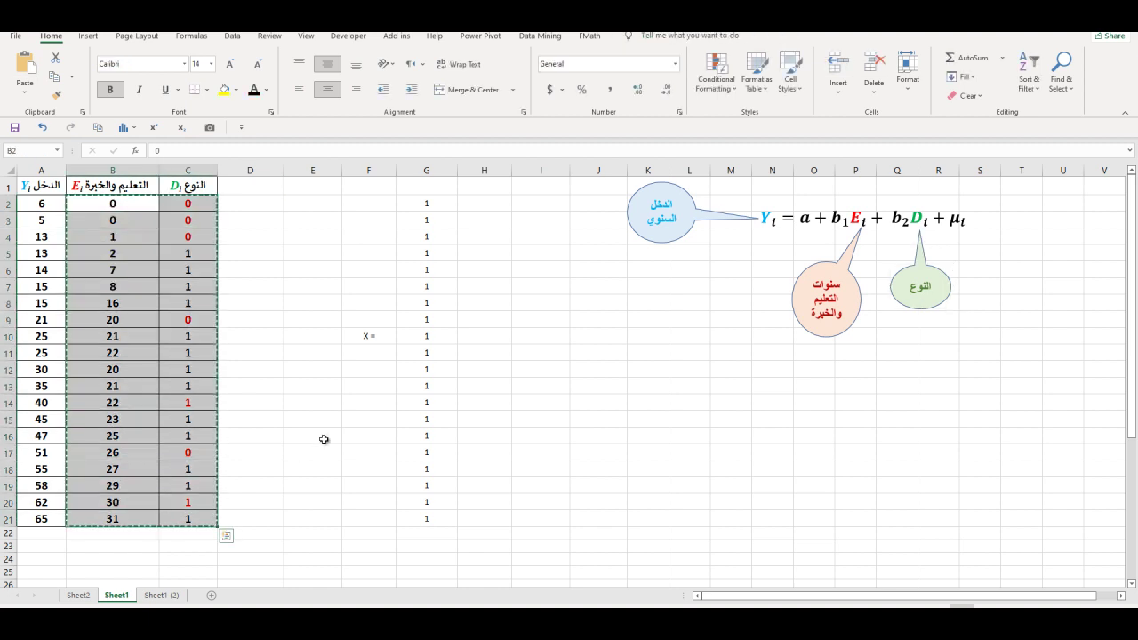
{"action": "left_click_drag", "start_coordinate": [497, 206], "coordinate": [538, 205]}
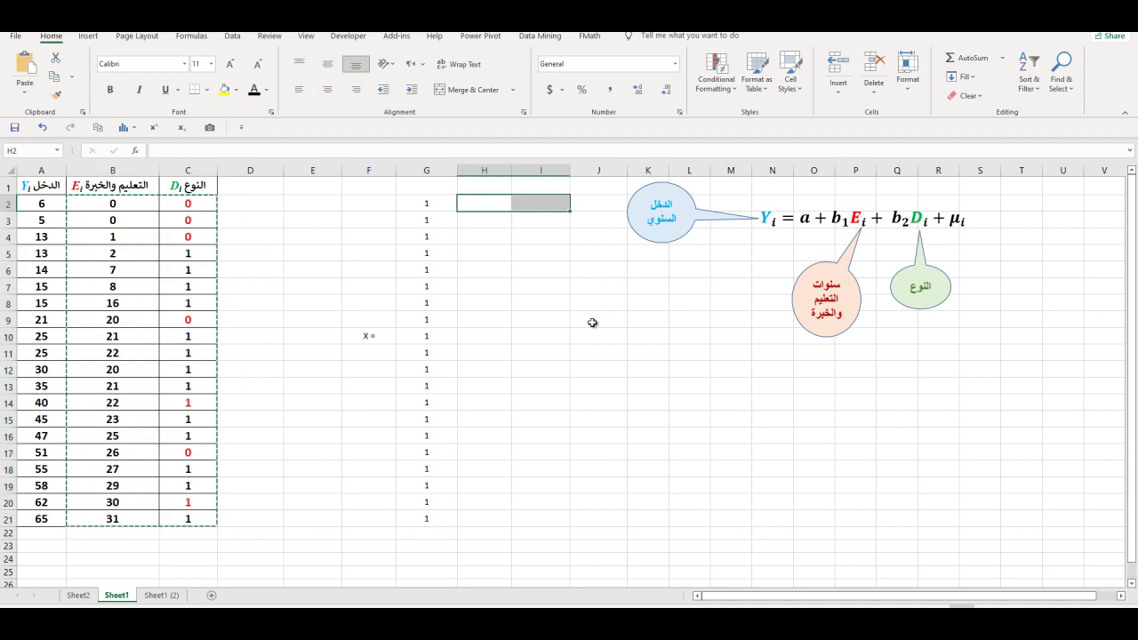
{"action": "key", "text": "ctrl+v"}
{"action": "left_click", "coordinate": [631, 308]}
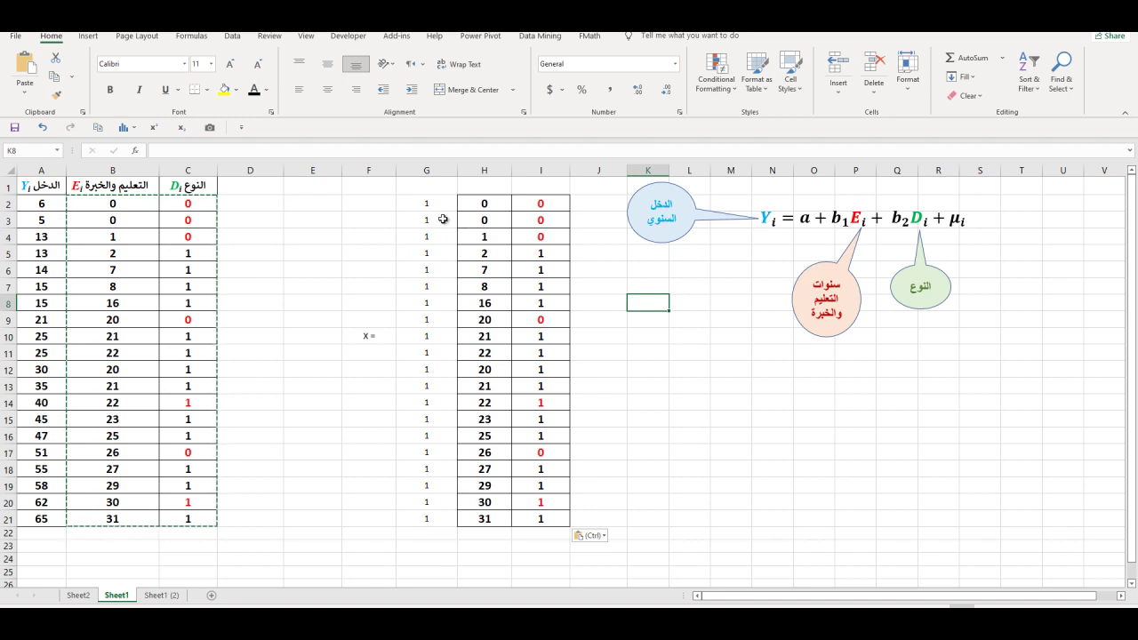
Apply all borders to the X matrix in G2:I21.
{"action": "left_click_drag", "start_coordinate": [427, 206], "coordinate": [531, 521]}
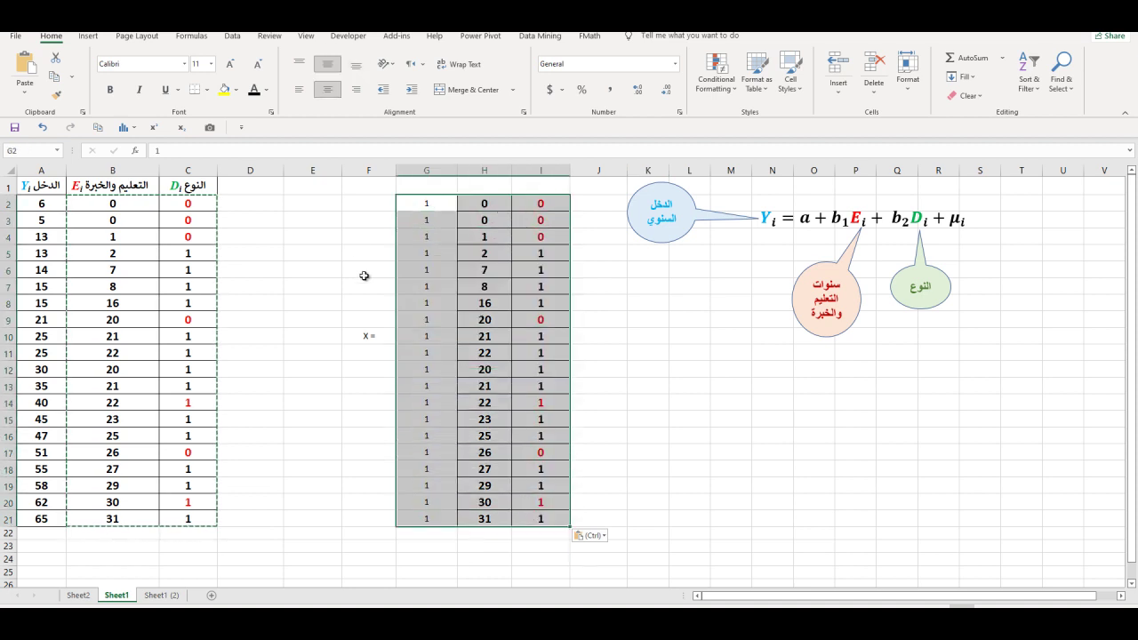
{"action": "left_click", "coordinate": [206, 90]}
{"action": "left_click", "coordinate": [222, 210]}
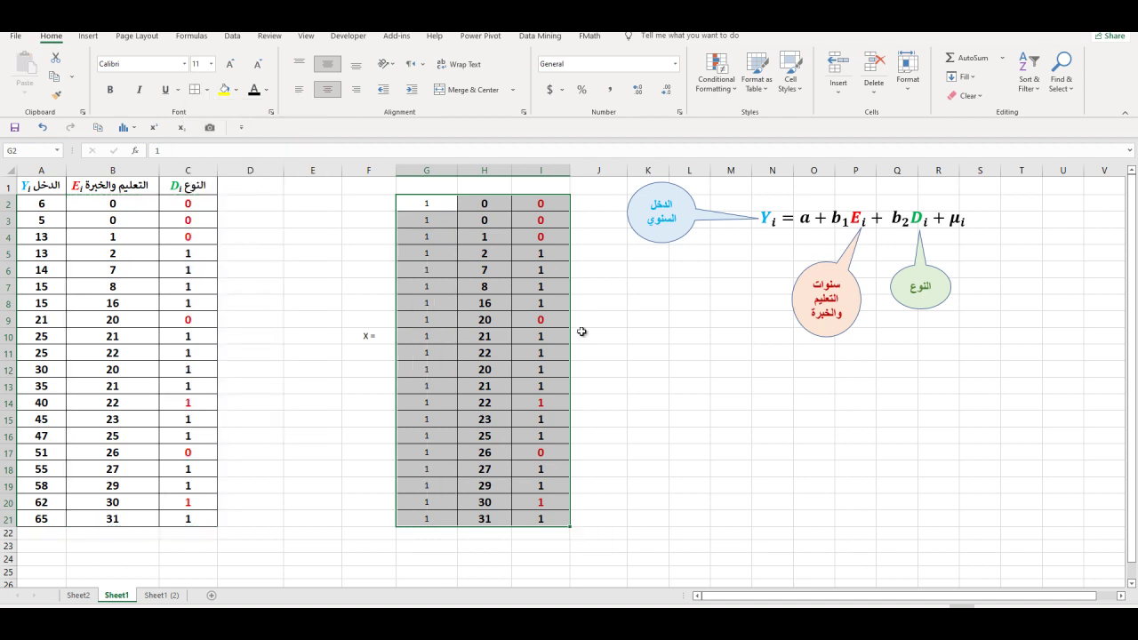
{"action": "left_click", "coordinate": [736, 402]}
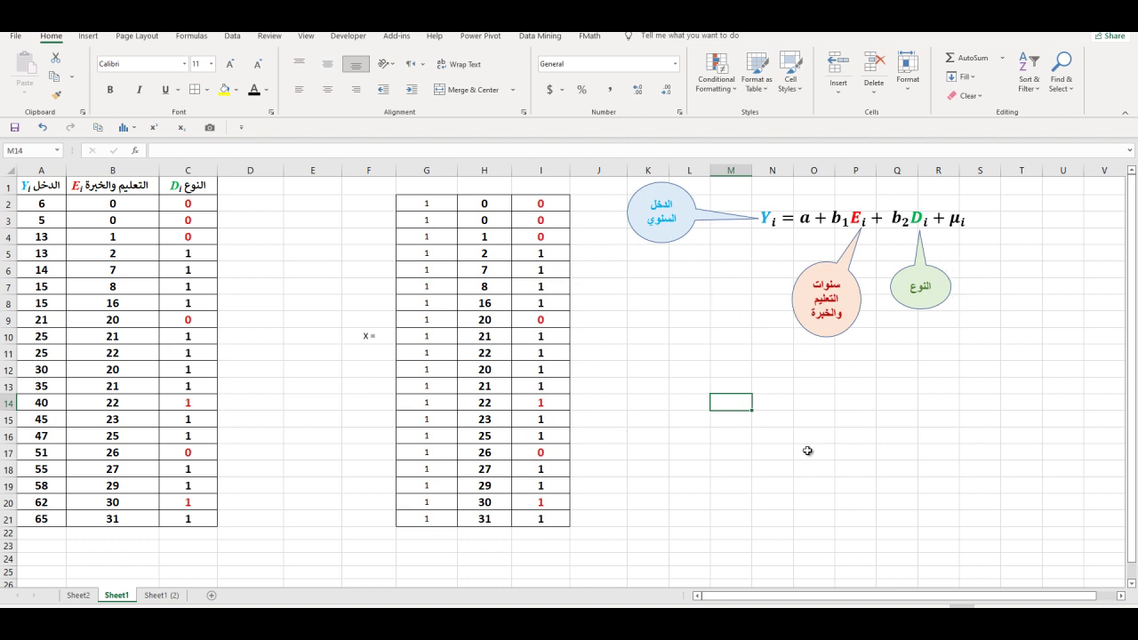
Copy the X matrix G2:I21 and paste it transposed starting at cell K17.
{"action": "left_click", "coordinate": [415, 205]}
{"action": "left_click_drag", "start_coordinate": [414, 204], "coordinate": [526, 514]}
{"action": "key", "text": "ctrl+c"}
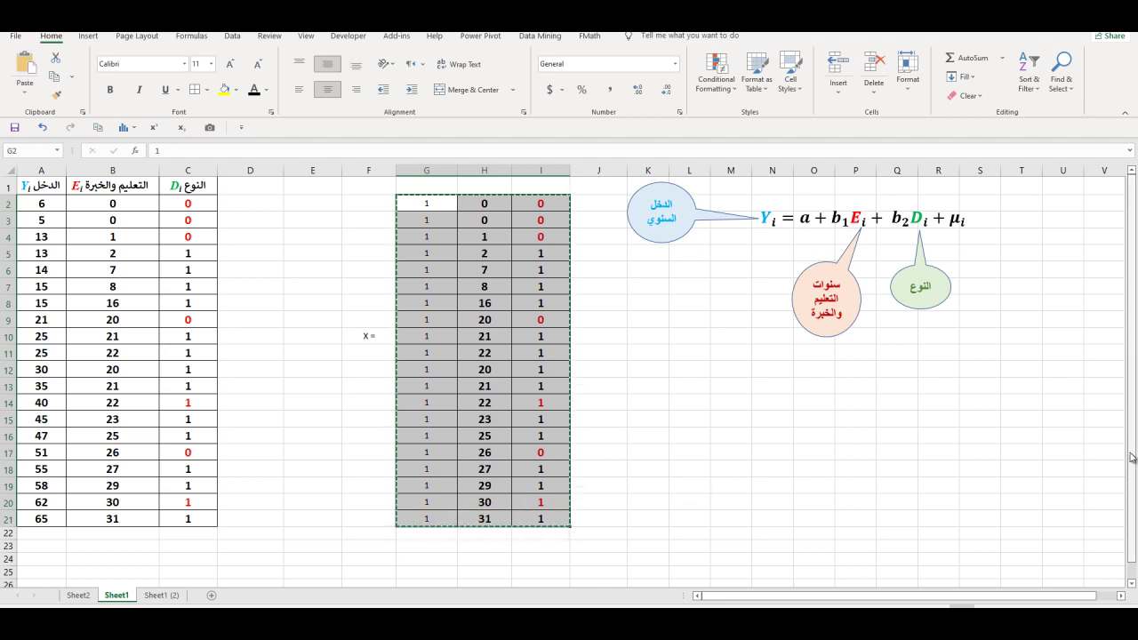
{"action": "scroll", "coordinate": [1102, 455], "scroll_direction": "down", "scroll_amount": 1}
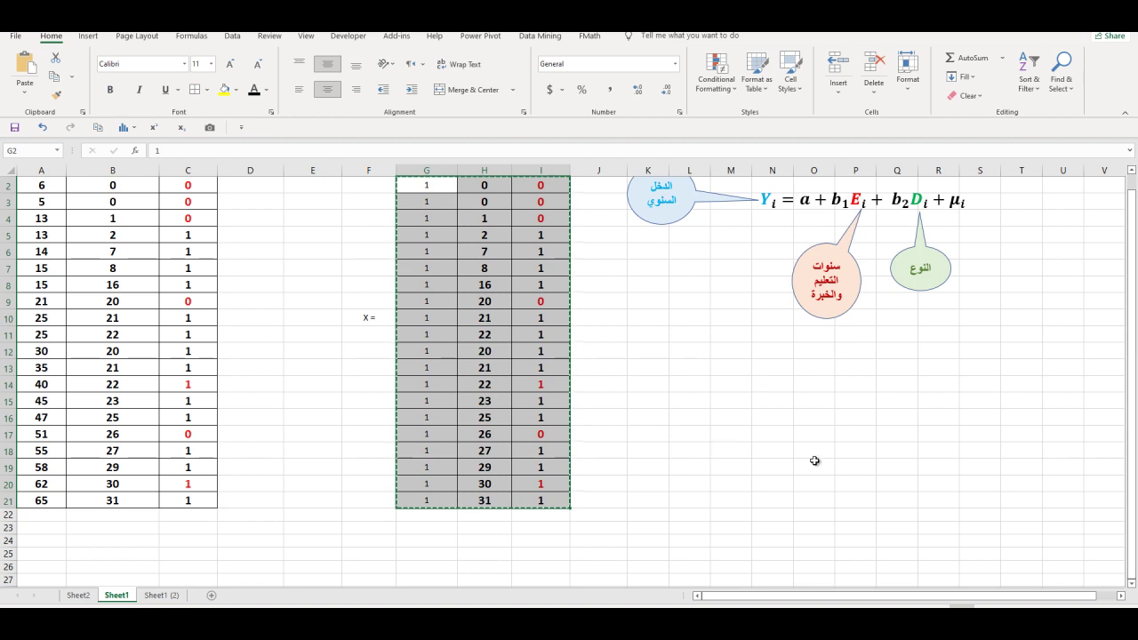
{"action": "left_click_drag", "start_coordinate": [687, 434], "coordinate": [686, 476]}
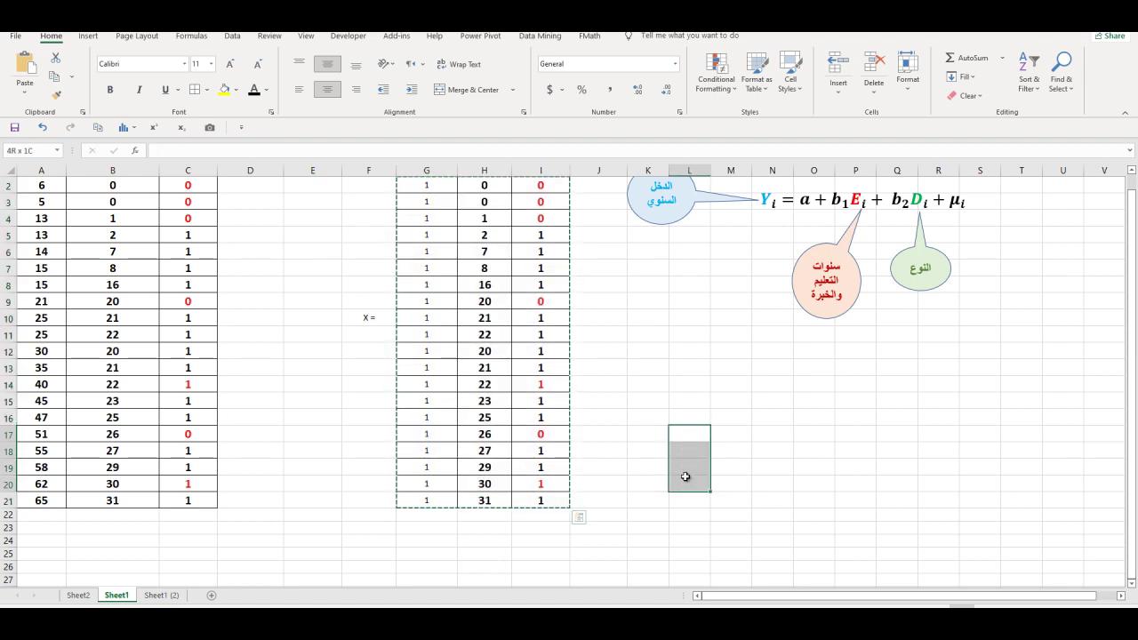
{"action": "left_click_drag", "start_coordinate": [660, 432], "coordinate": [658, 468]}
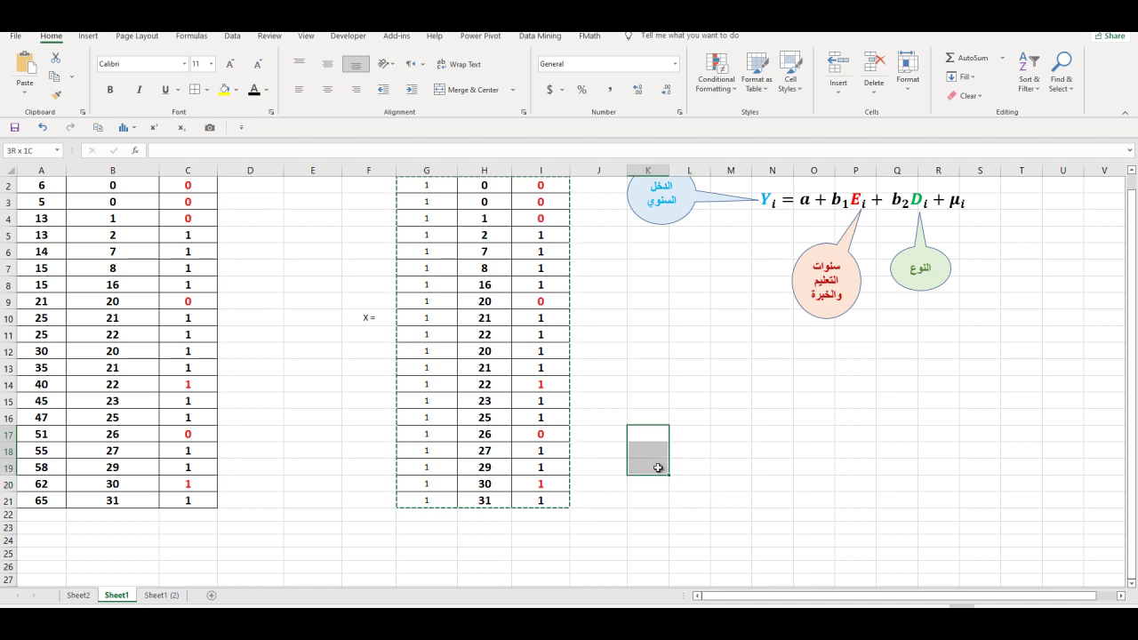
{"action": "left_click", "coordinate": [33, 94]}
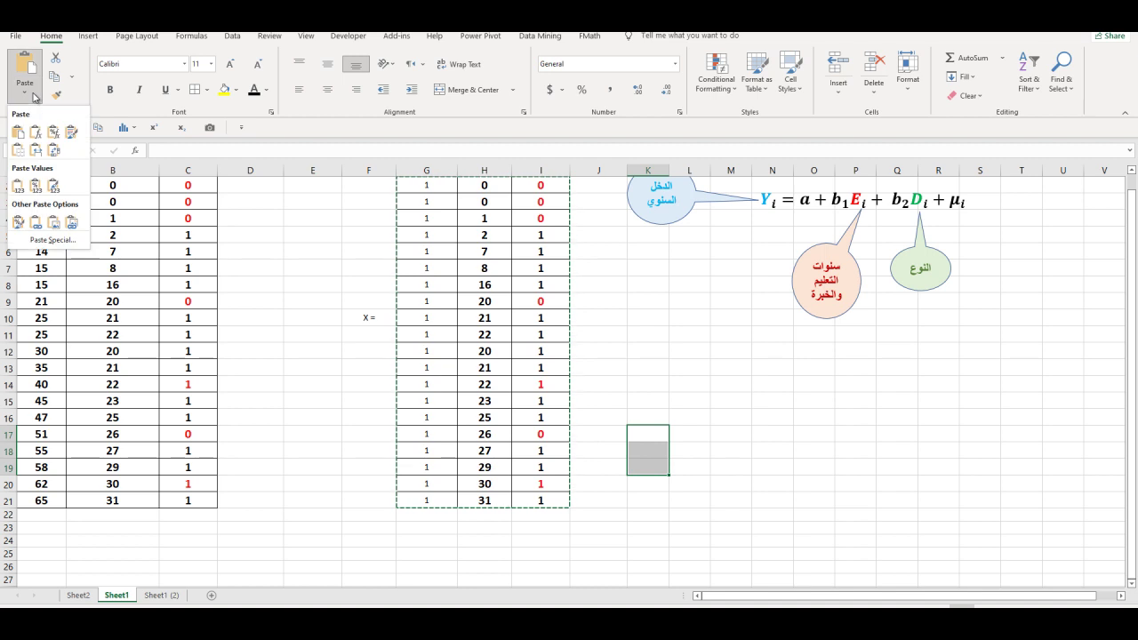
{"action": "left_click", "coordinate": [55, 150]}
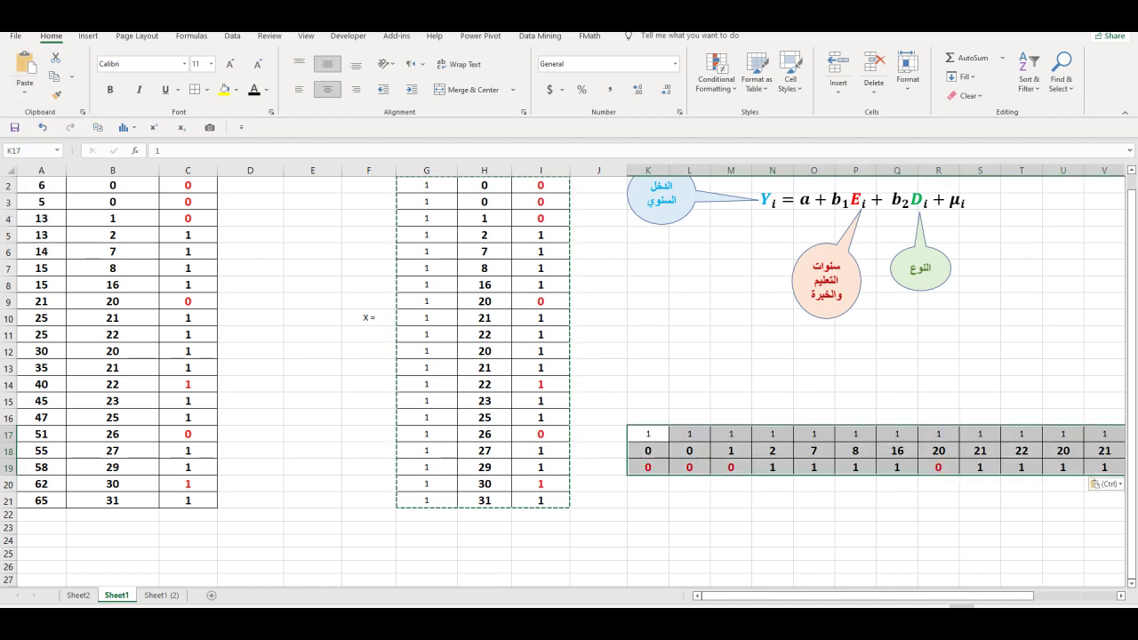
Label the transposed matrix by entering "X' =" in cell J18.
{"action": "mouse_move", "coordinate": [816, 596]}
{"action": "left_mouse_down"}
{"action": "mouse_move", "coordinate": [950, 602]}
{"action": "mouse_move", "coordinate": [807, 603]}
{"action": "mouse_move", "coordinate": [842, 602]}
{"action": "mouse_move", "coordinate": [831, 601]}
{"action": "left_mouse_up"}
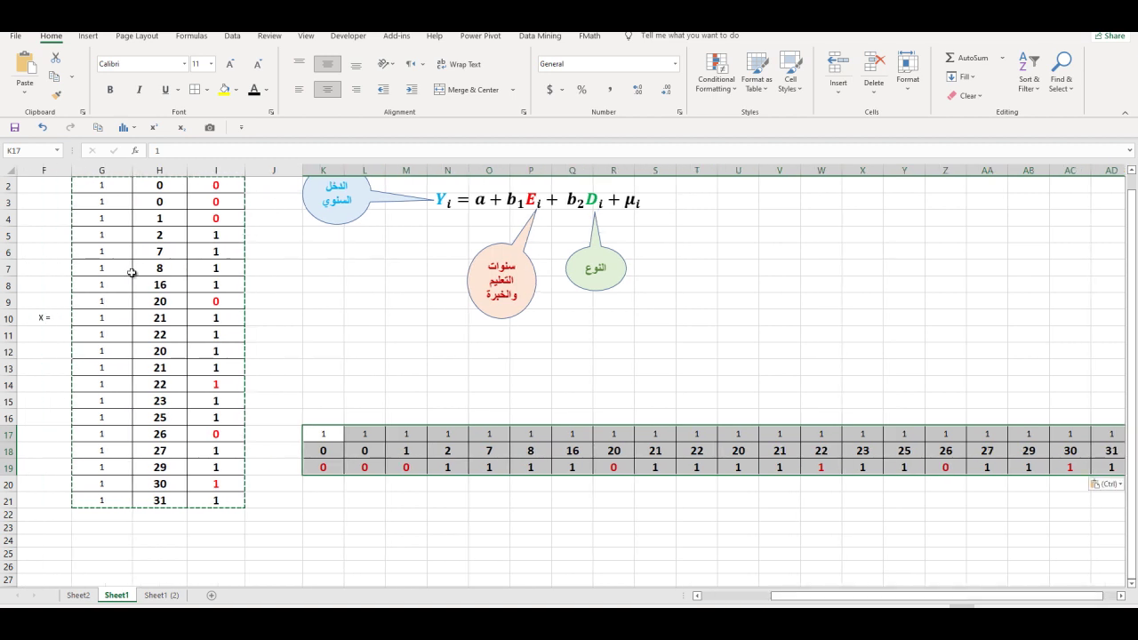
{"action": "left_click", "coordinate": [264, 451]}
{"action": "type", "text": "X"}
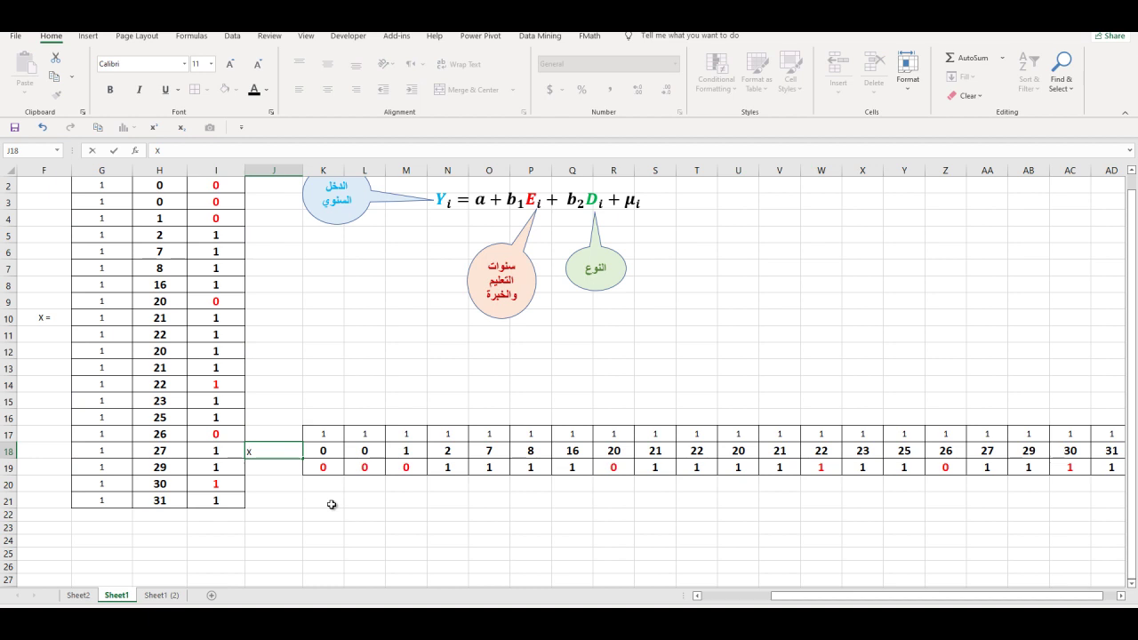
{"action": "type", "text": "'"}
{"action": "left_click", "coordinate": [332, 510]}
{"action": "left_click", "coordinate": [281, 455]}
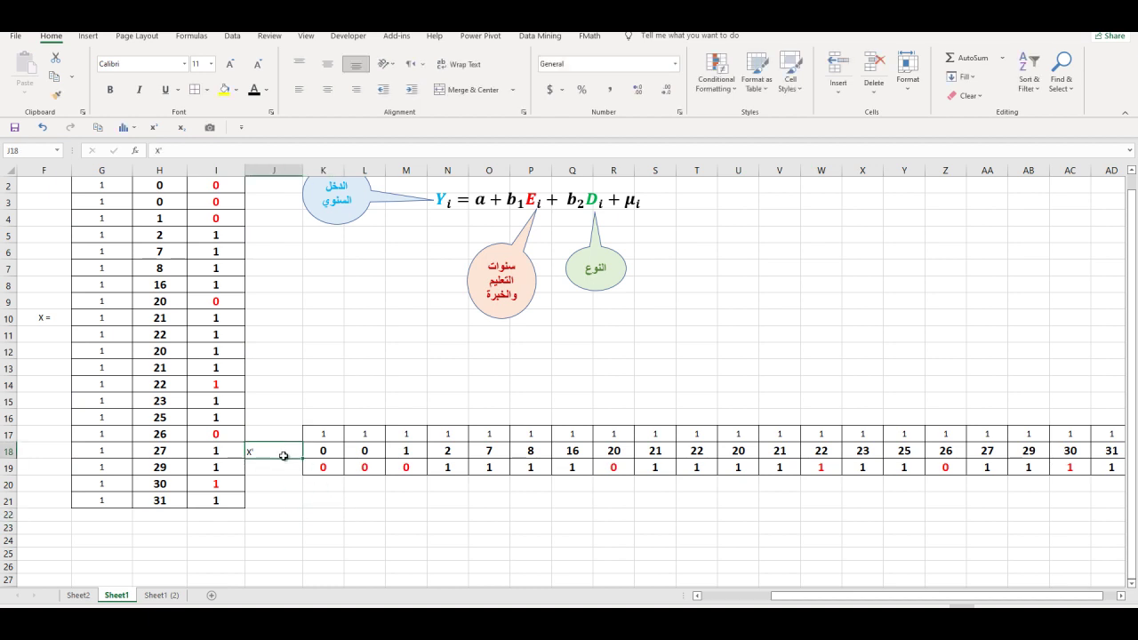
{"action": "double_click", "coordinate": [283, 455]}
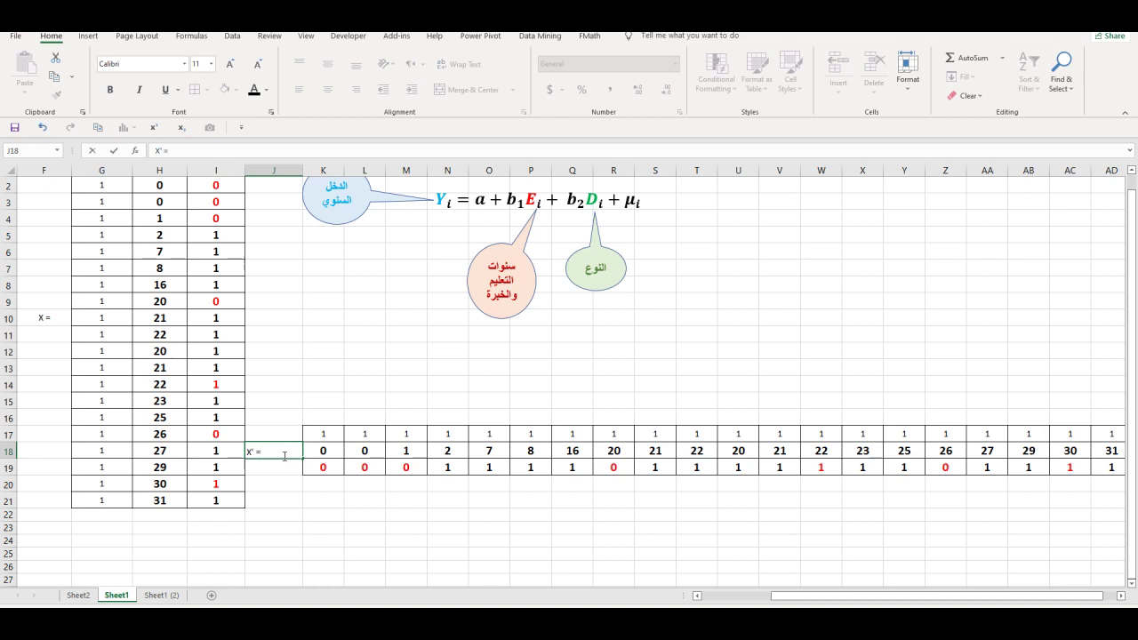
{"action": "left_click", "coordinate": [335, 483]}
Centre the "X' =" label in J18 horizontally and vertically.
{"action": "left_click", "coordinate": [272, 454]}
{"action": "left_click", "coordinate": [327, 88]}
{"action": "left_click", "coordinate": [327, 67]}
{"action": "left_click", "coordinate": [391, 577]}
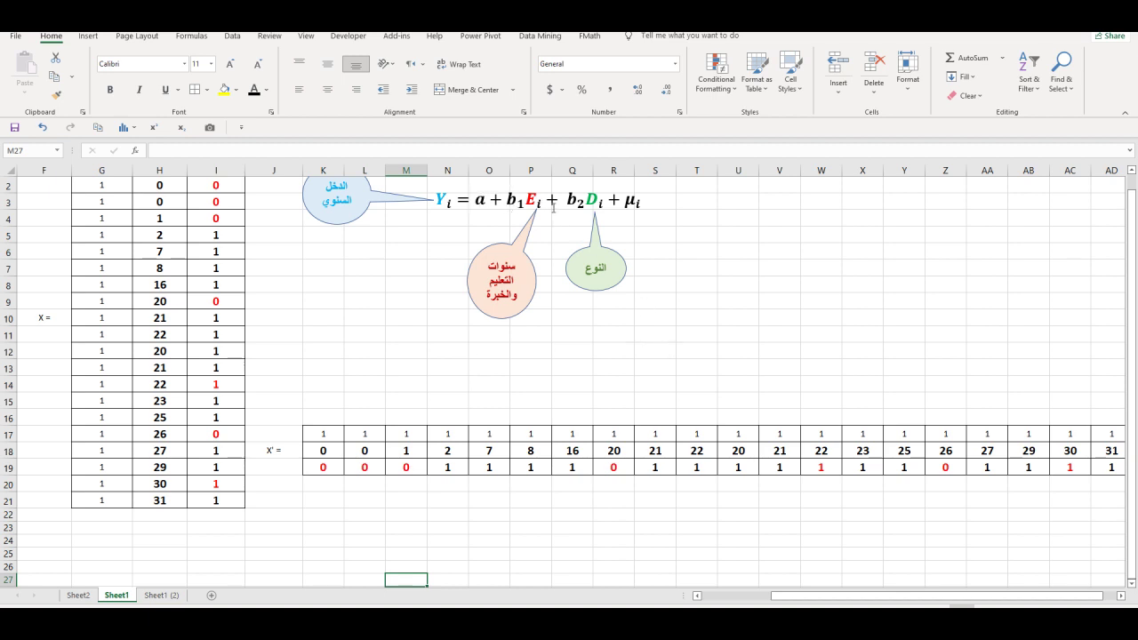
Start a Regression data analysis with the preset X range cleared and the Input Y Range set to $A$1:$A$21.
{"action": "left_click", "coordinate": [232, 38]}
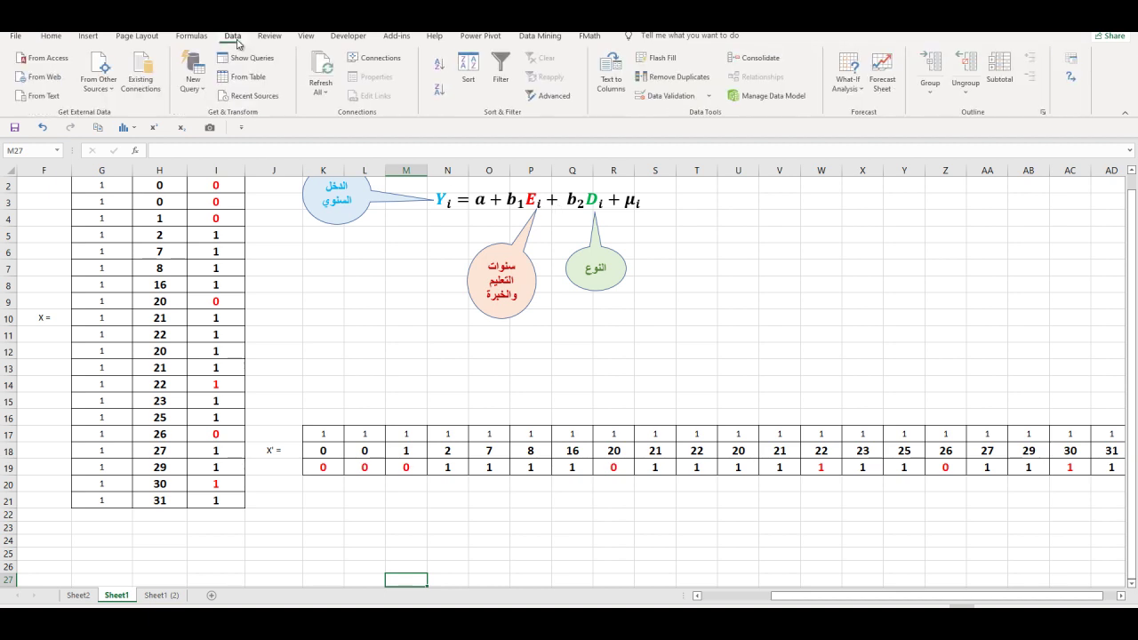
{"action": "left_click", "coordinate": [1075, 64]}
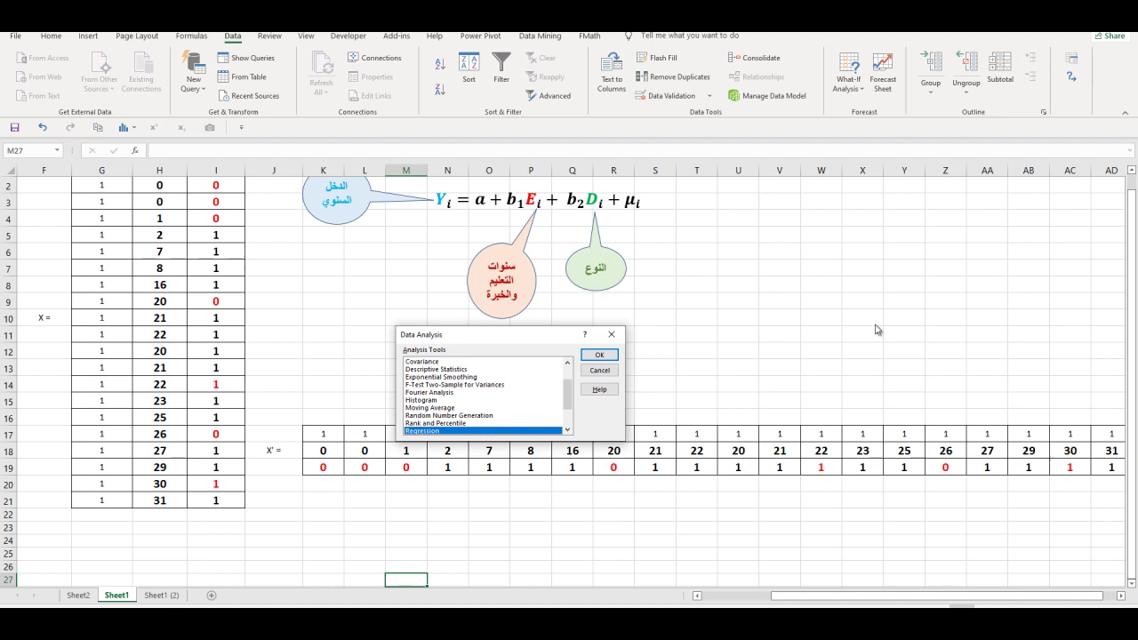
{"action": "left_click", "coordinate": [599, 355]}
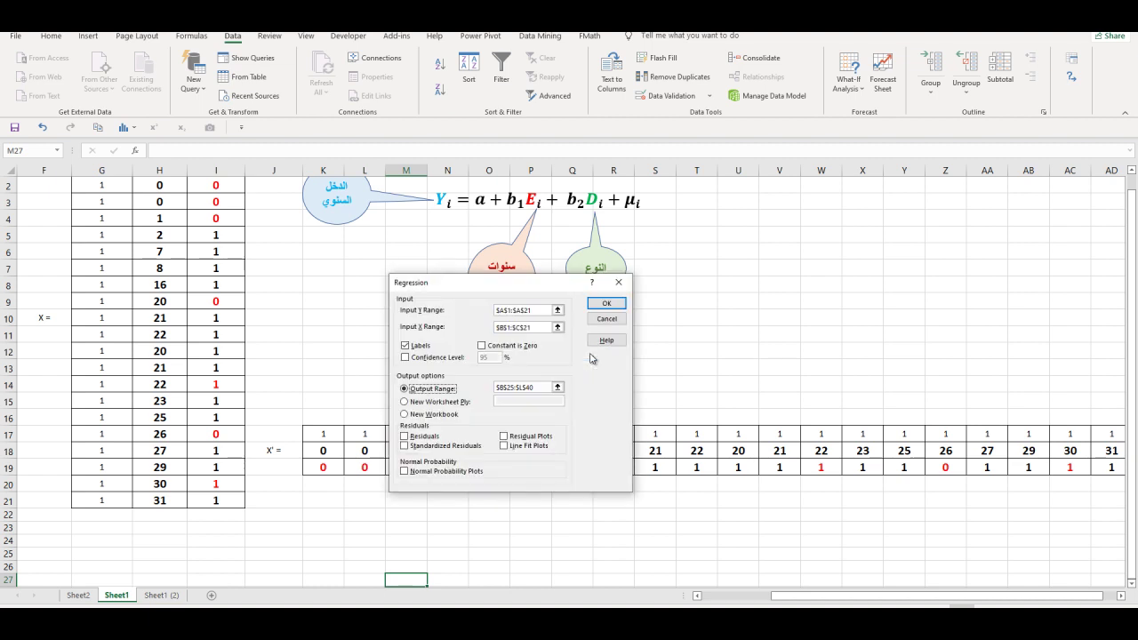
{"action": "left_click_drag", "start_coordinate": [545, 310], "coordinate": [497, 311]}
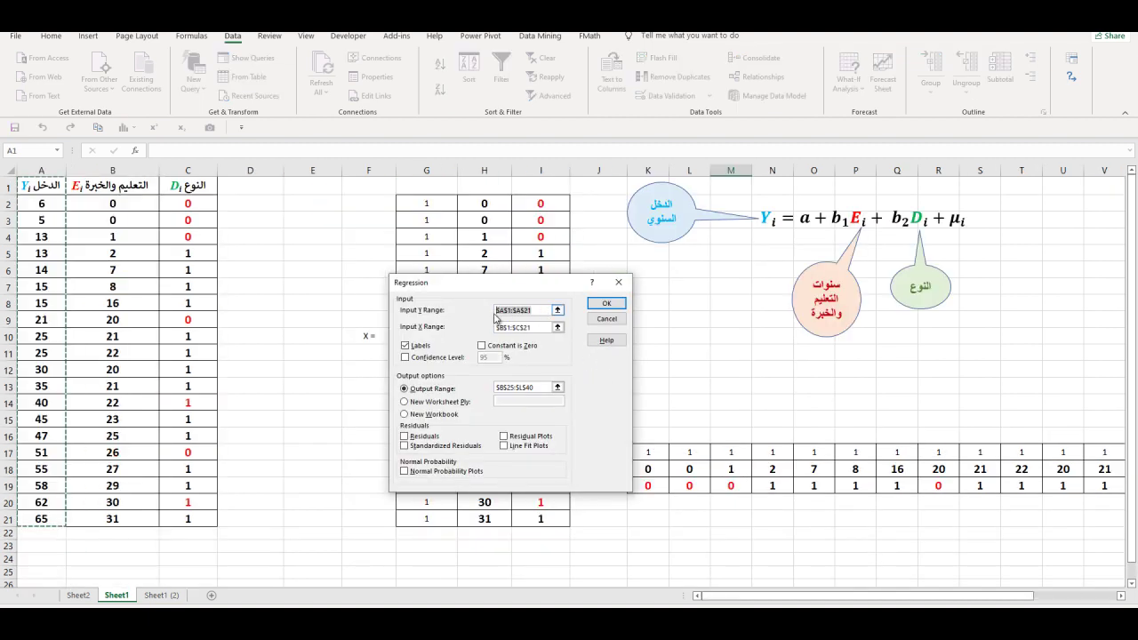
{"action": "key", "text": "BackSpace"}
{"action": "left_click_drag", "start_coordinate": [556, 327], "coordinate": [502, 334]}
{"action": "key", "text": "BackSpace"}
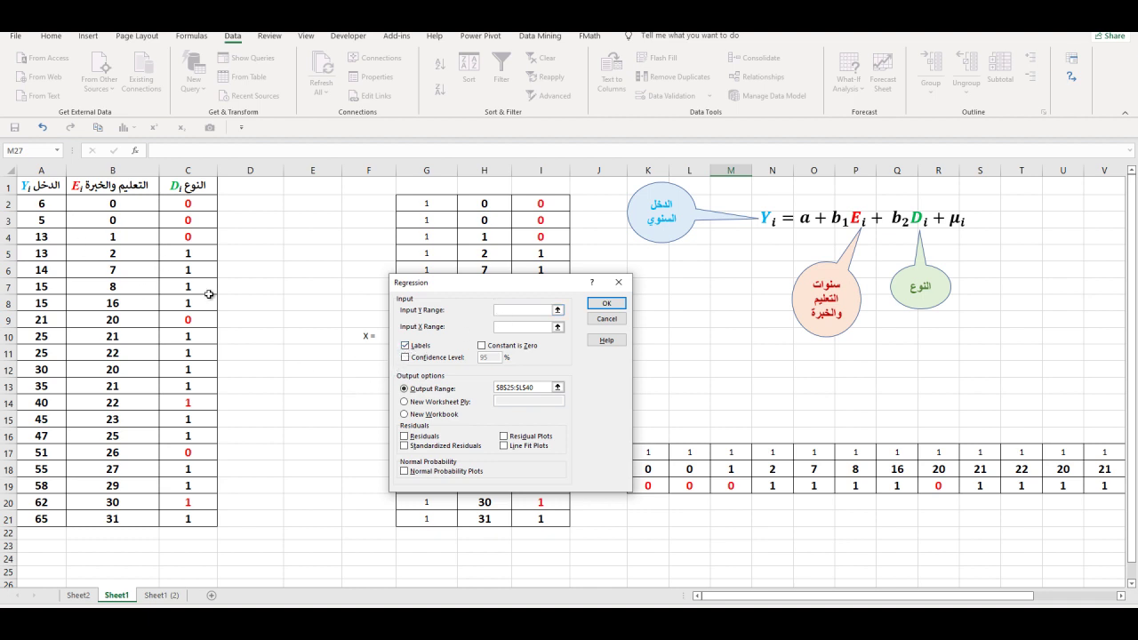
{"action": "left_click_drag", "start_coordinate": [41, 187], "coordinate": [44, 515]}
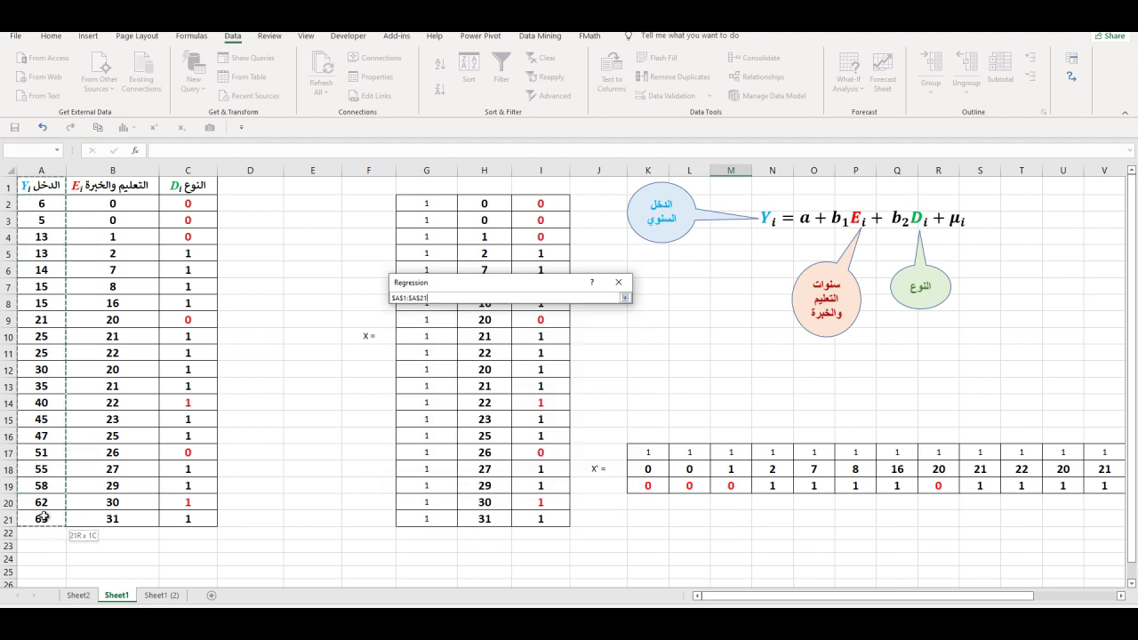
{"action": "left_click_drag", "start_coordinate": [44, 515], "coordinate": [44, 515]}
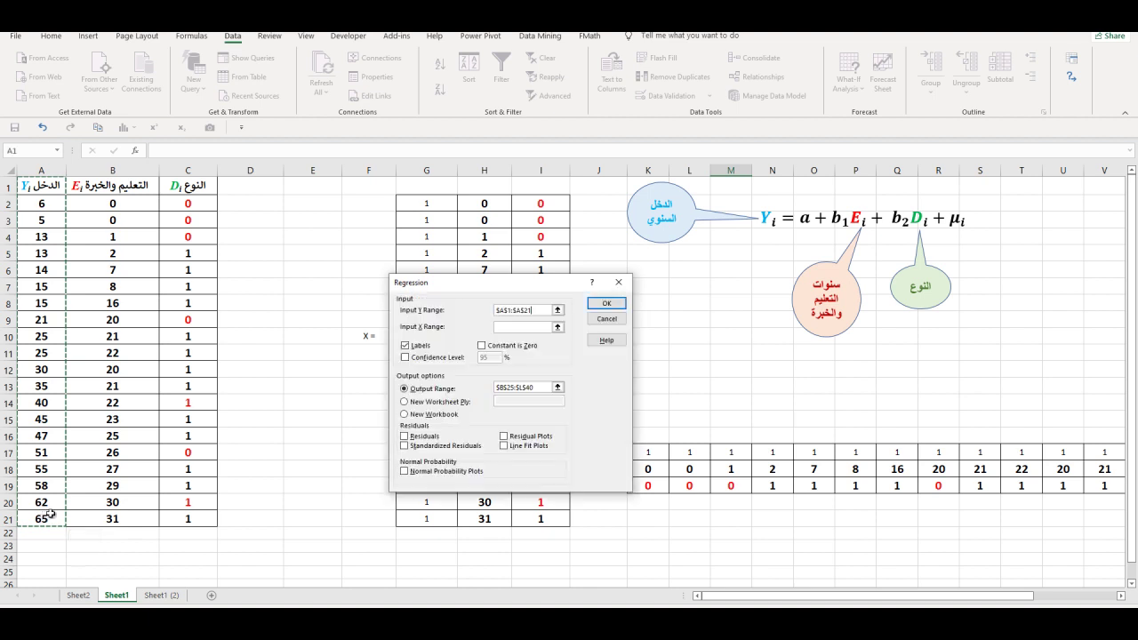
Set the regression's Input X Range to $B$1:$C$21, covering the education and gender columns with their headers.
{"action": "left_click", "coordinate": [535, 328]}
{"action": "left_click", "coordinate": [535, 328]}
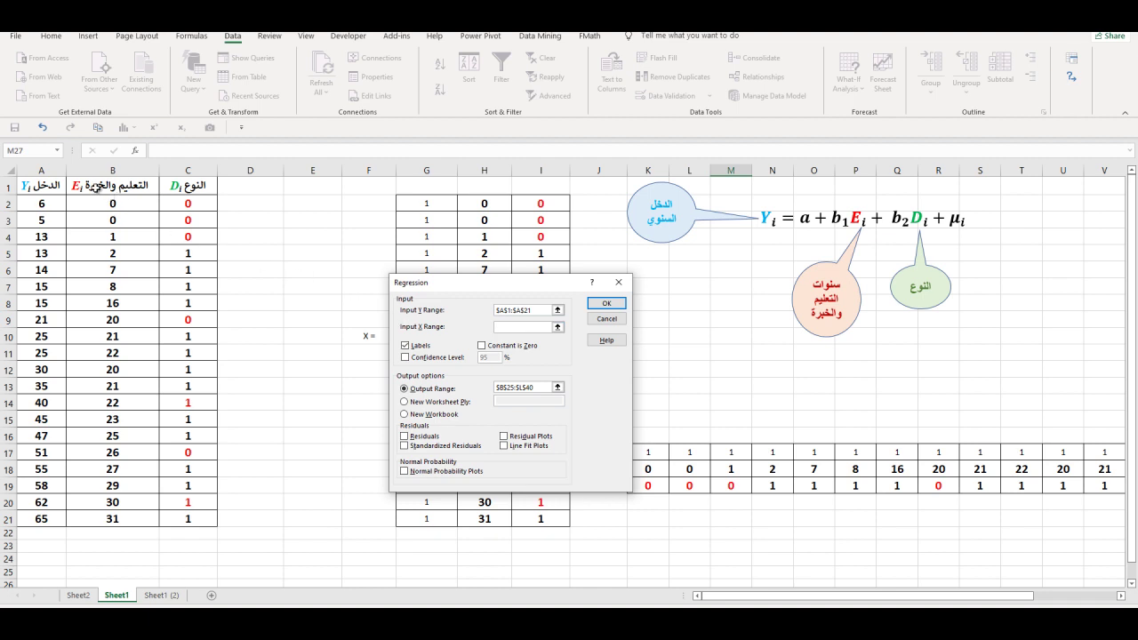
{"action": "left_click_drag", "start_coordinate": [92, 185], "coordinate": [193, 515]}
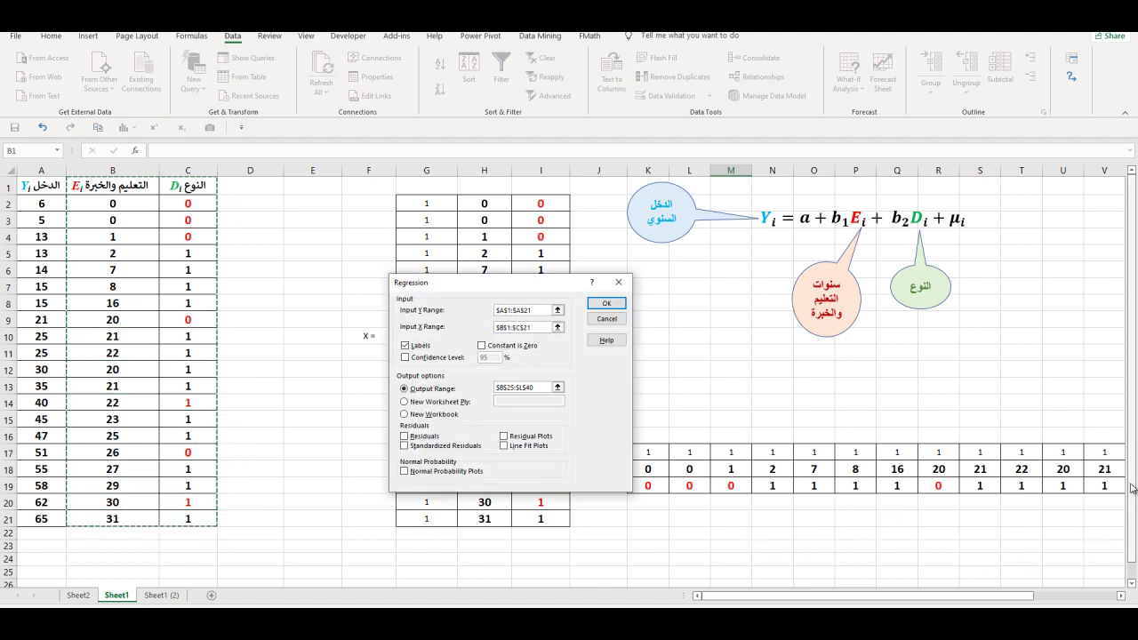
Run the regression with labels on and the output range kept at $B$25:$L$40.
{"action": "left_click_drag", "start_coordinate": [1133, 487], "coordinate": [1132, 491]}
{"action": "left_click_drag", "start_coordinate": [1135, 546], "coordinate": [1135, 545]}
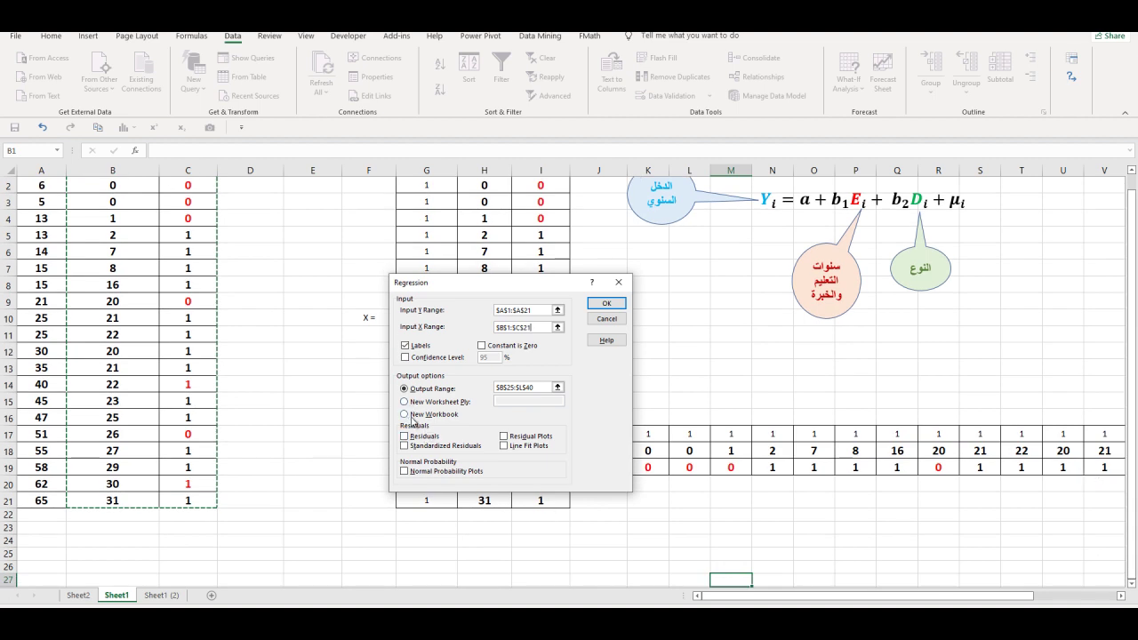
{"action": "left_click_drag", "start_coordinate": [535, 388], "coordinate": [499, 394]}
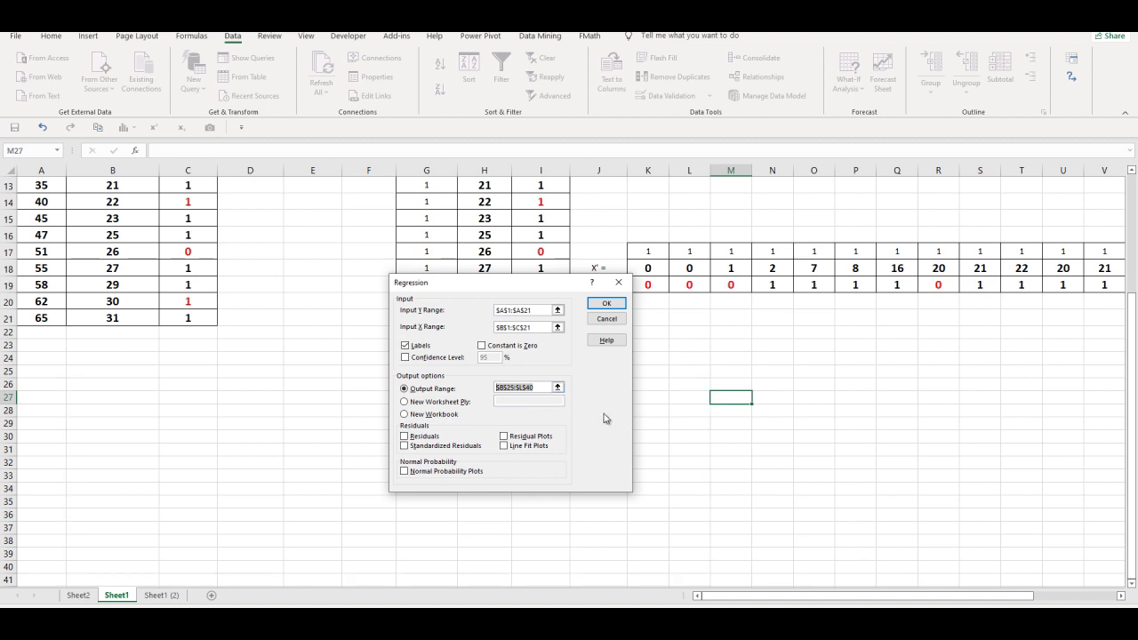
{"action": "left_click", "coordinate": [545, 392]}
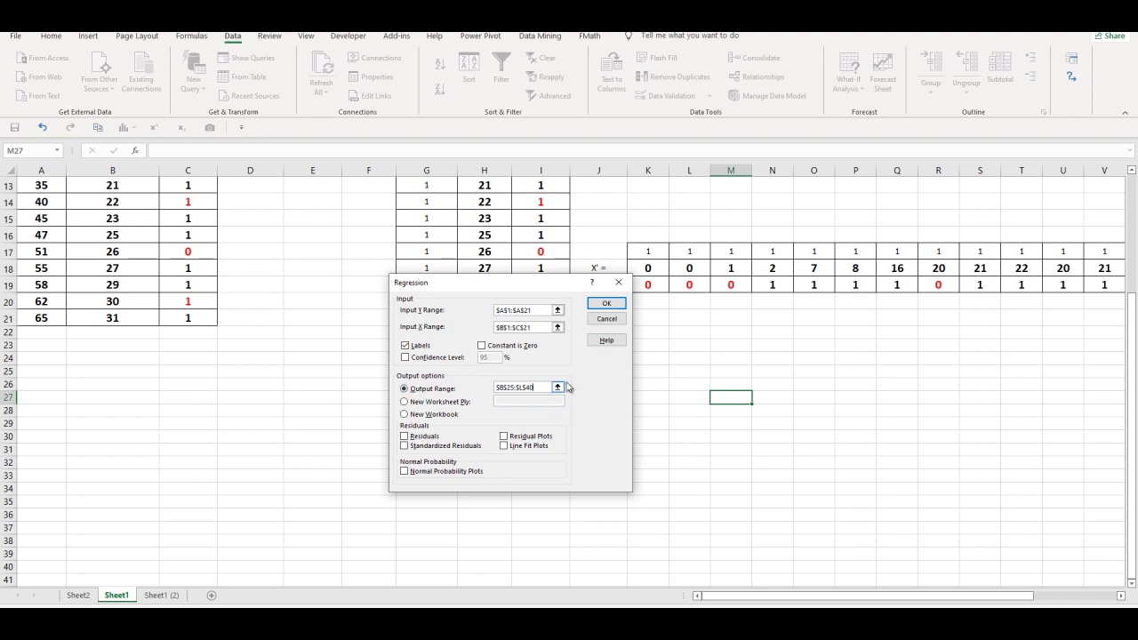
{"action": "left_click", "coordinate": [620, 304]}
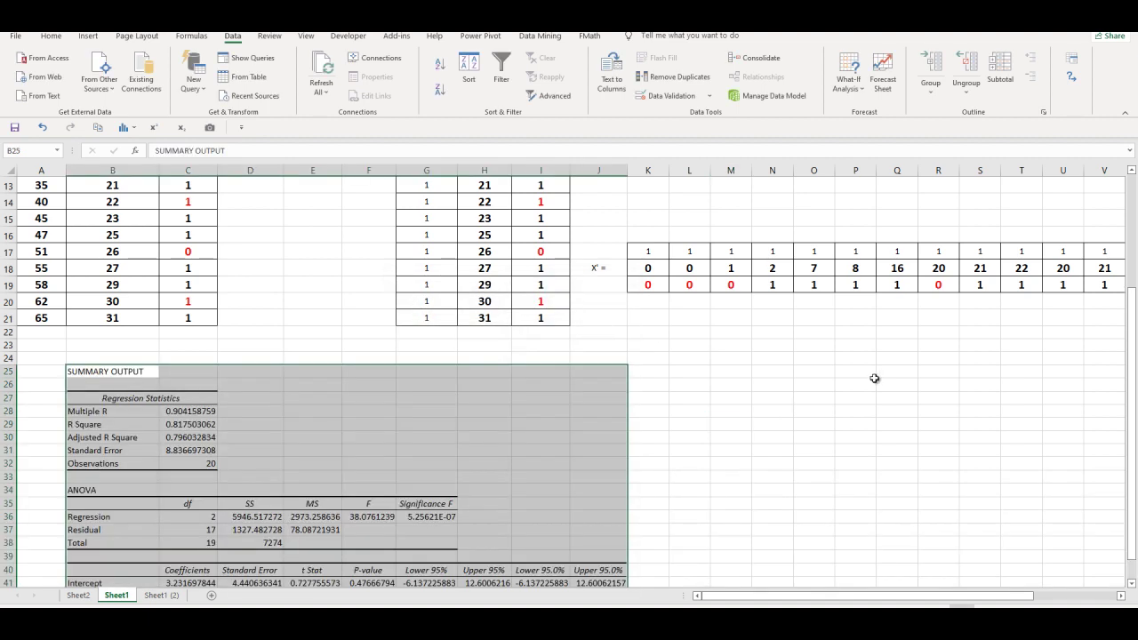
Centre the regression summary output horizontally and vertically in its cells.
{"action": "left_click_drag", "start_coordinate": [1133, 411], "coordinate": [1133, 429]}
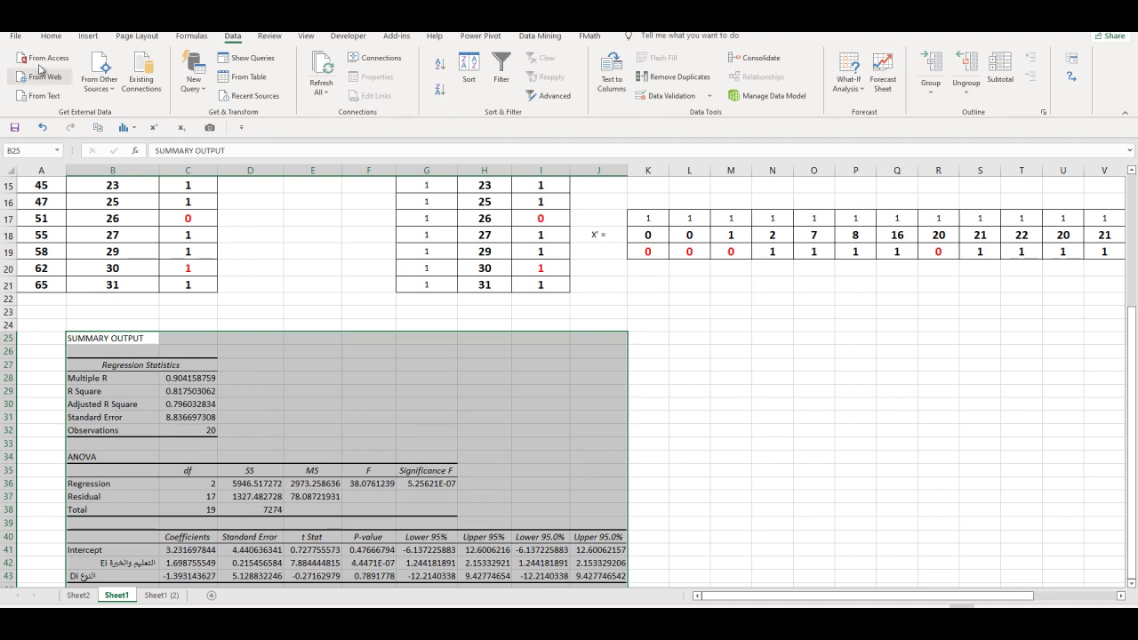
{"action": "left_click", "coordinate": [46, 39]}
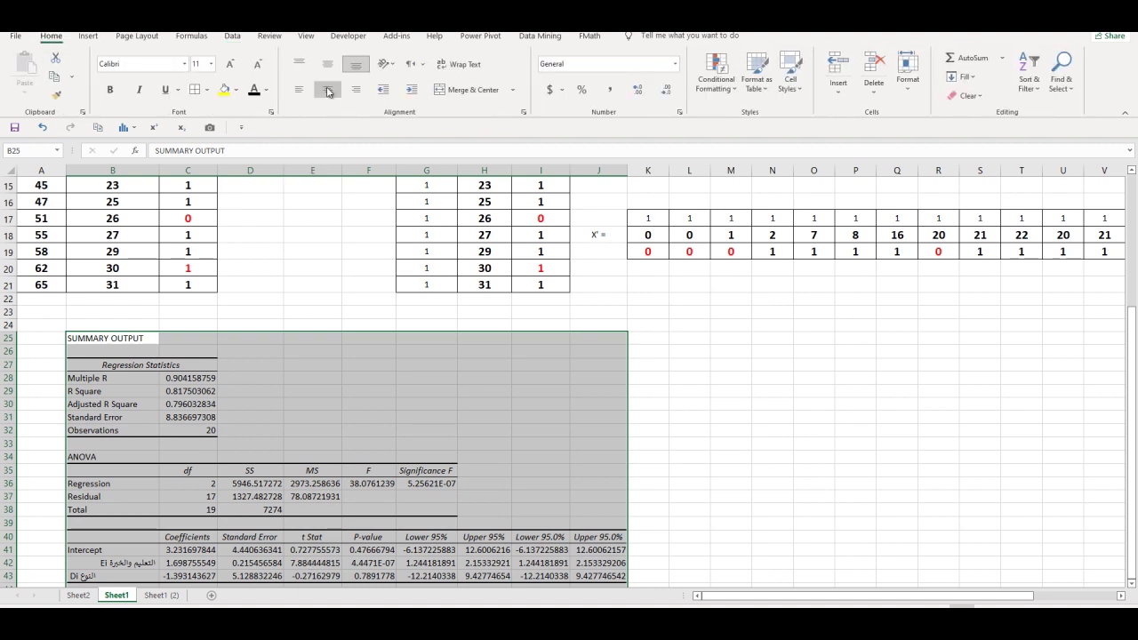
{"action": "left_click", "coordinate": [327, 89]}
{"action": "left_click", "coordinate": [328, 67]}
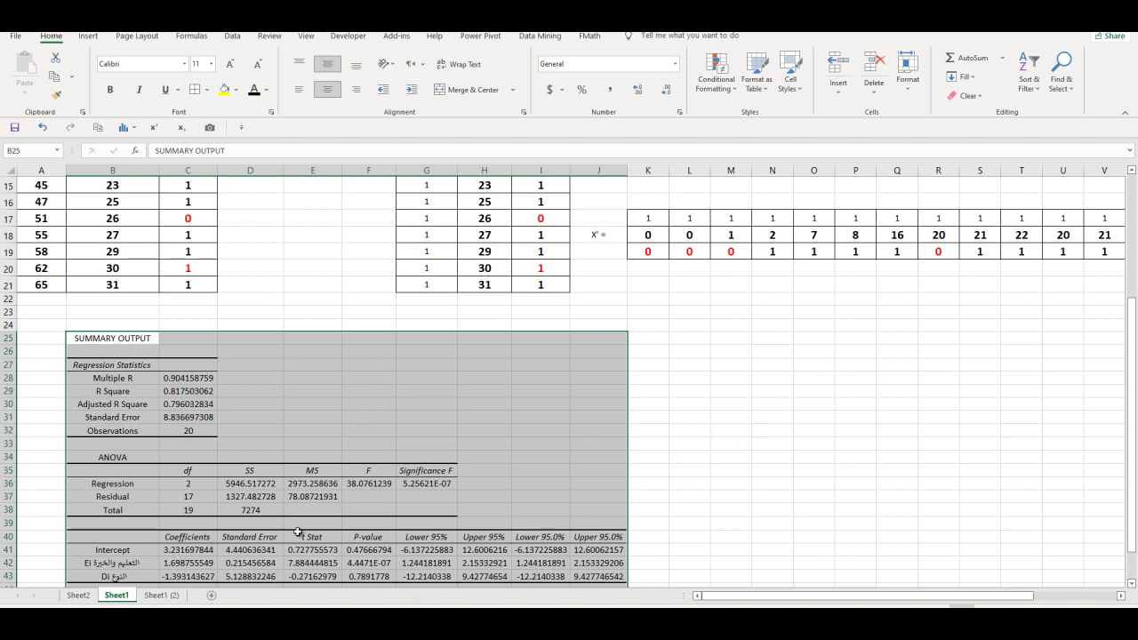
Copy the intercept coefficient from C41 and paste it over the a in the model equation.
{"action": "left_click", "coordinate": [196, 551]}
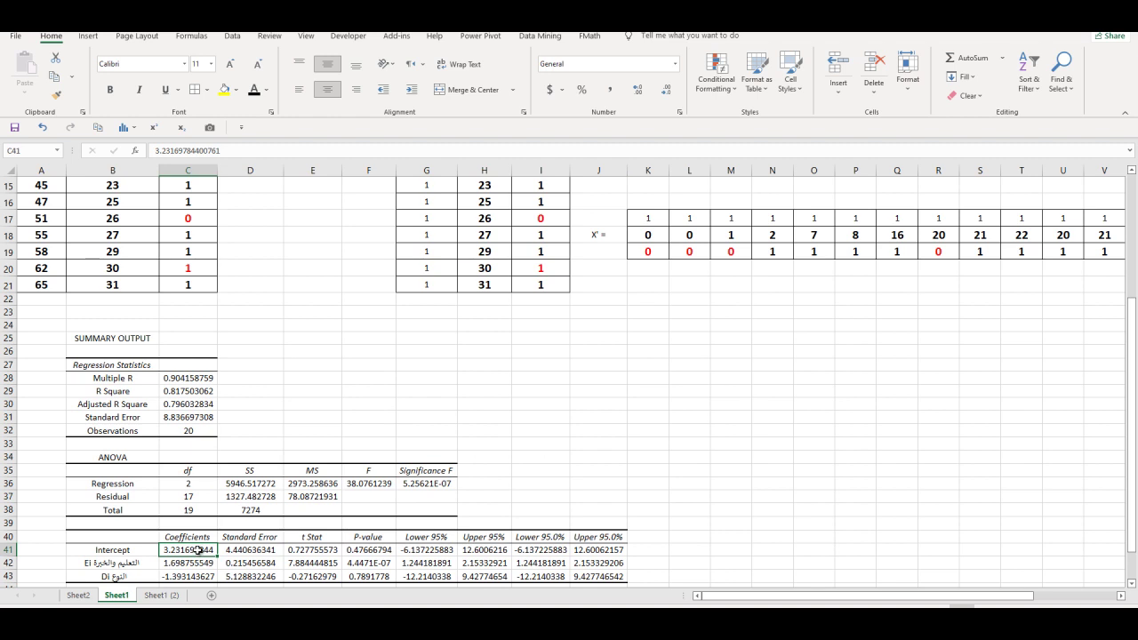
{"action": "key", "text": "ctrl+c"}
{"action": "left_click_drag", "start_coordinate": [1130, 302], "coordinate": [1130, 189]}
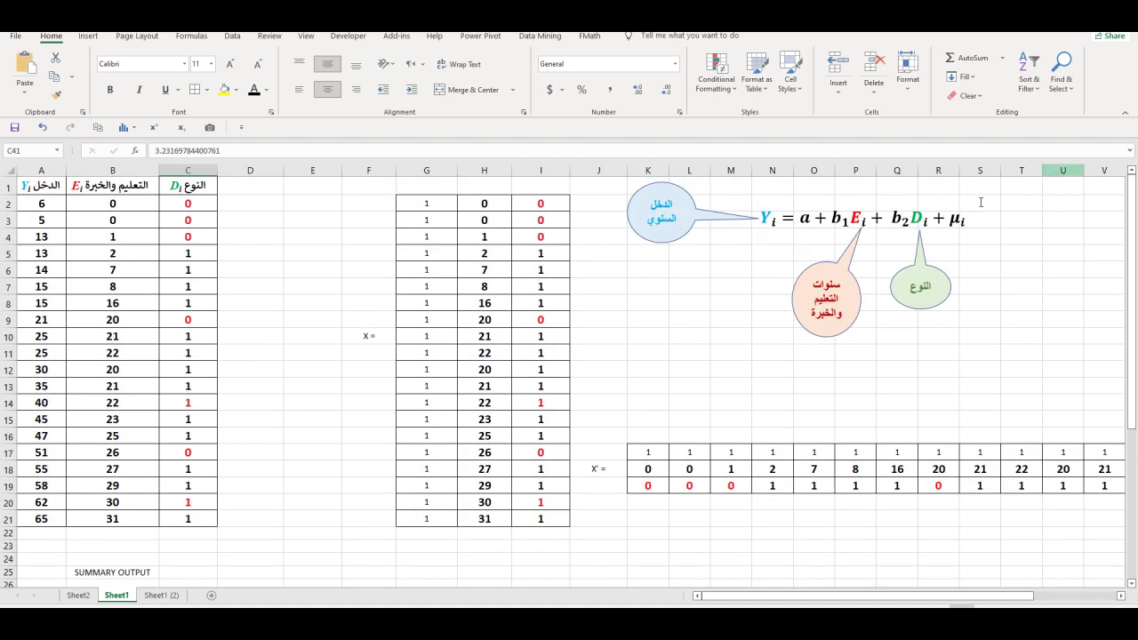
{"action": "left_click", "coordinate": [812, 218]}
{"action": "double_click", "coordinate": [805, 218]}
{"action": "key", "text": "ctrl+v"}
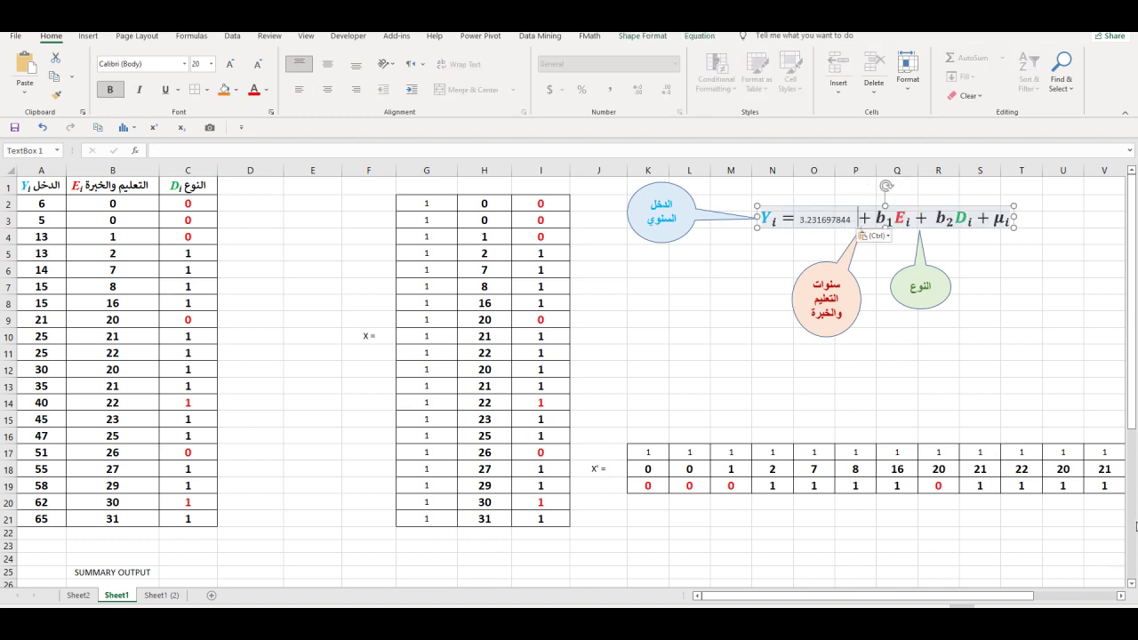
Copy the education coefficient from C42 and paste it over b1 in the model equation.
{"action": "scroll", "coordinate": [1132, 417], "scroll_direction": "down", "scroll_amount": 5}
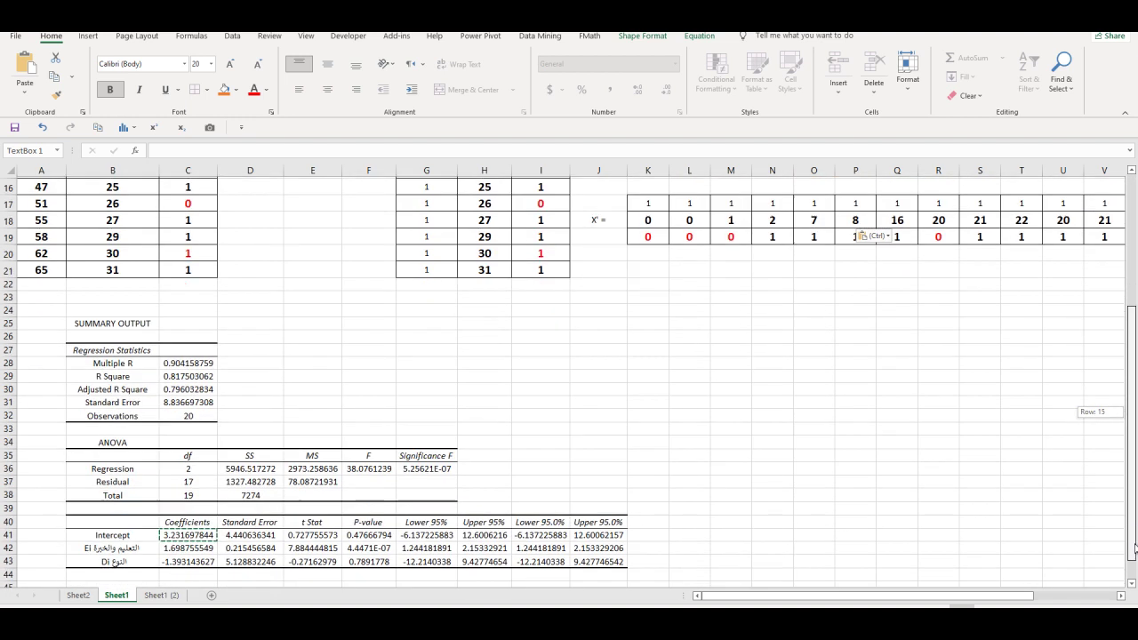
{"action": "left_click", "coordinate": [183, 545]}
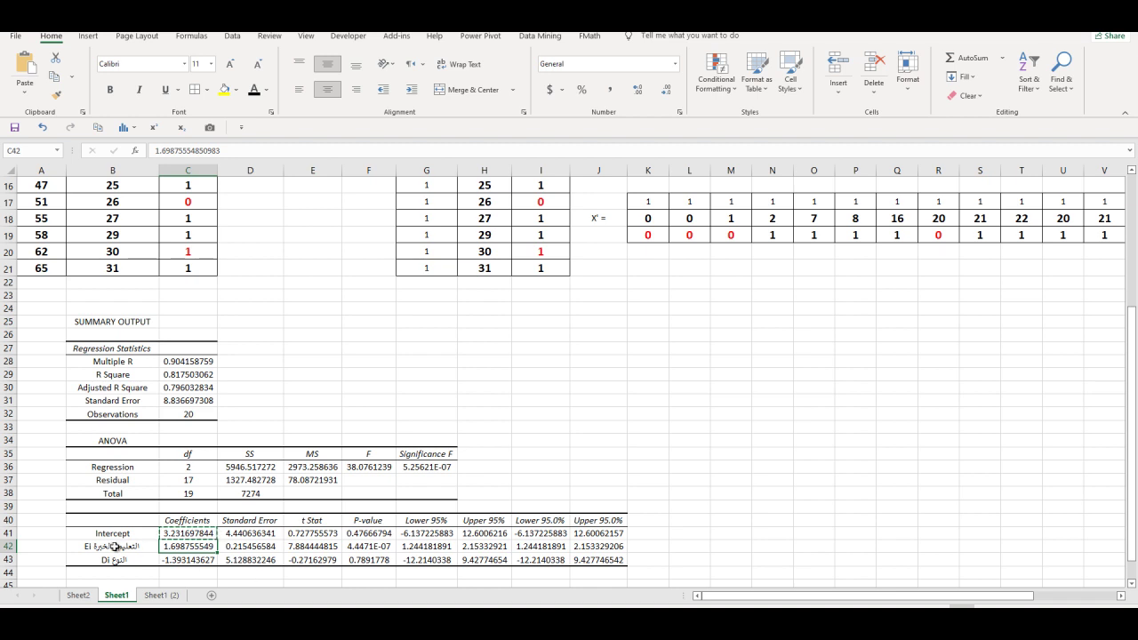
{"action": "key", "text": "ctrl+c"}
{"action": "left_click_drag", "start_coordinate": [1135, 368], "coordinate": [1135, 234]}
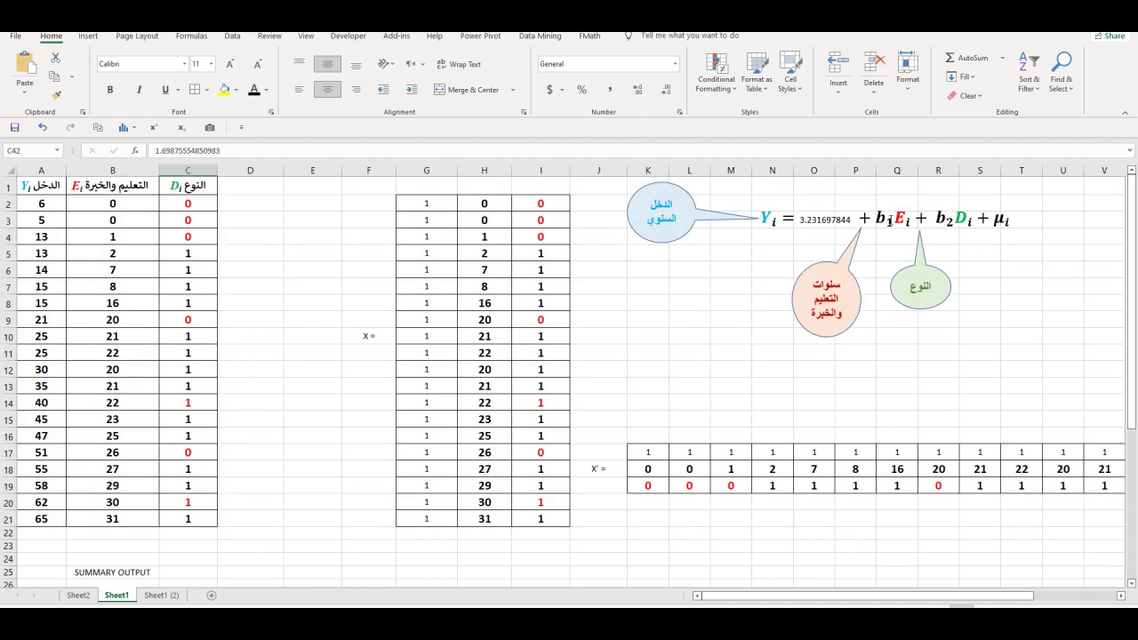
{"action": "left_click", "coordinate": [888, 221]}
{"action": "left_click", "coordinate": [887, 220]}
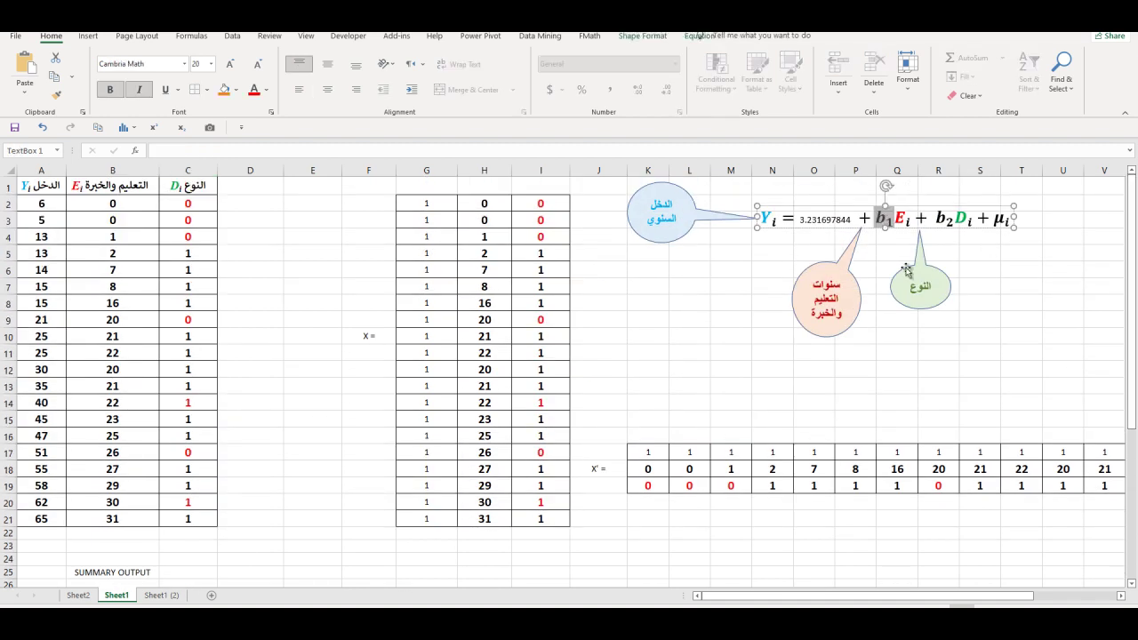
{"action": "key", "text": "ctrl+v"}
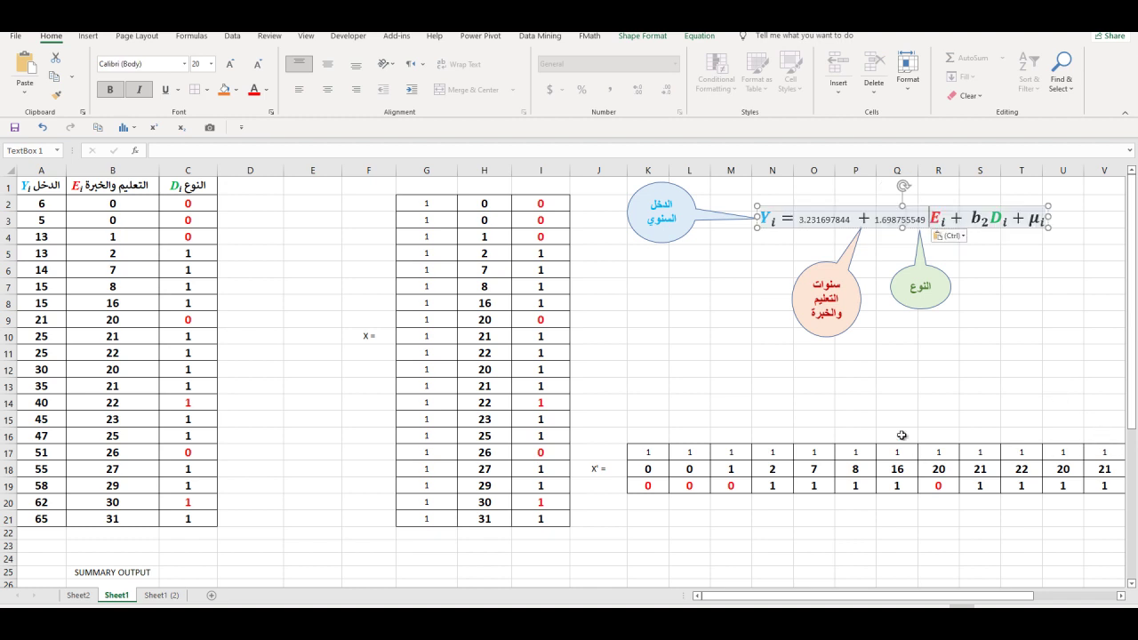
Copy the gender coefficient from C43 and paste it over "+ b2" in the model equation.
{"action": "left_click_drag", "start_coordinate": [1136, 384], "coordinate": [1135, 521]}
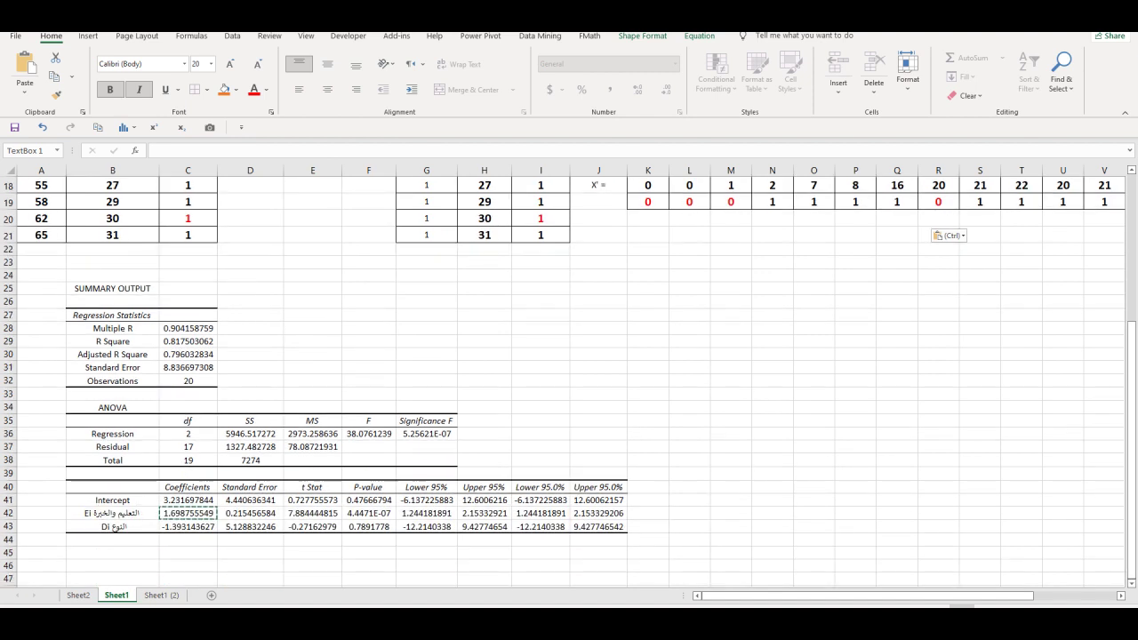
{"action": "left_click", "coordinate": [190, 526]}
{"action": "key", "text": "ctrl+c"}
{"action": "left_click_drag", "start_coordinate": [1131, 355], "coordinate": [1131, 204]}
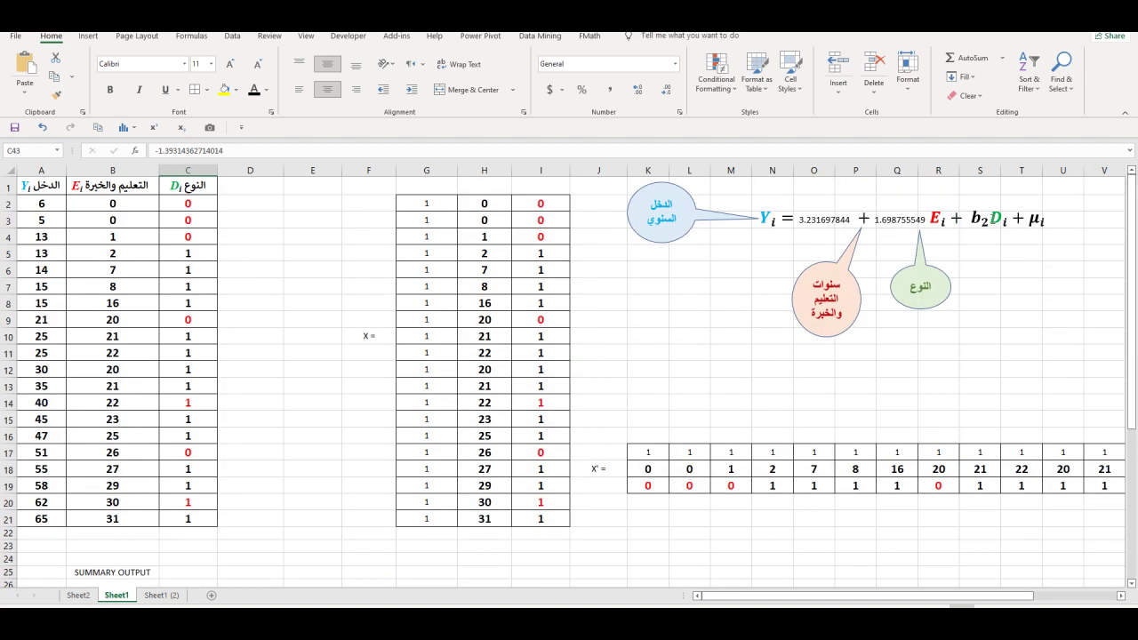
{"action": "left_click", "coordinate": [985, 221]}
{"action": "left_click_drag", "start_coordinate": [978, 219], "coordinate": [963, 218]}
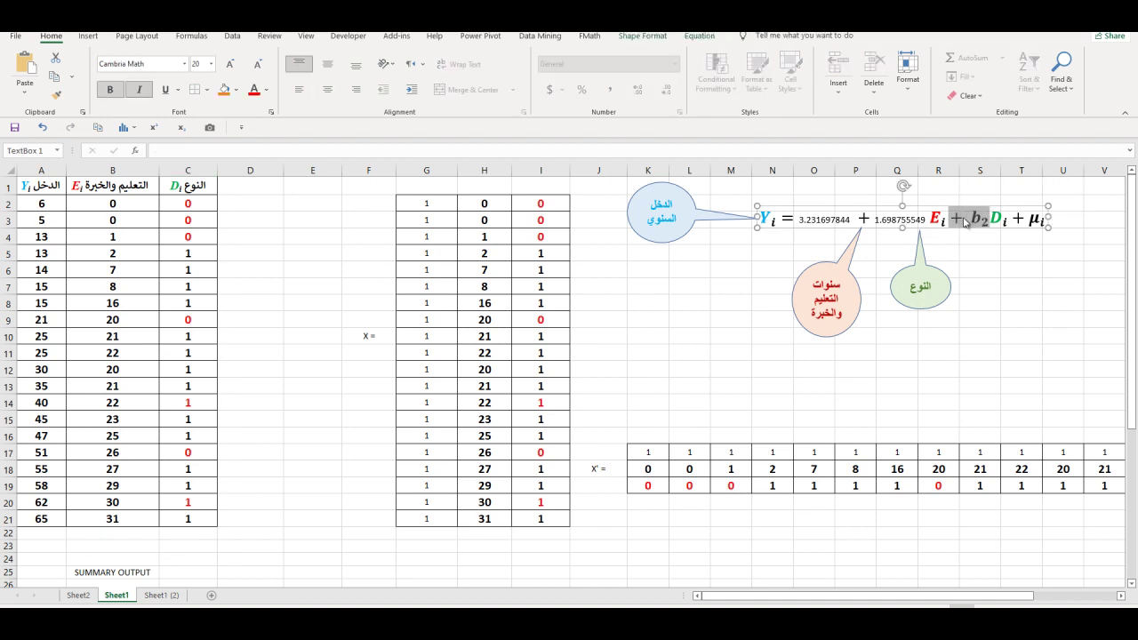
{"action": "key", "text": "ctrl+v"}
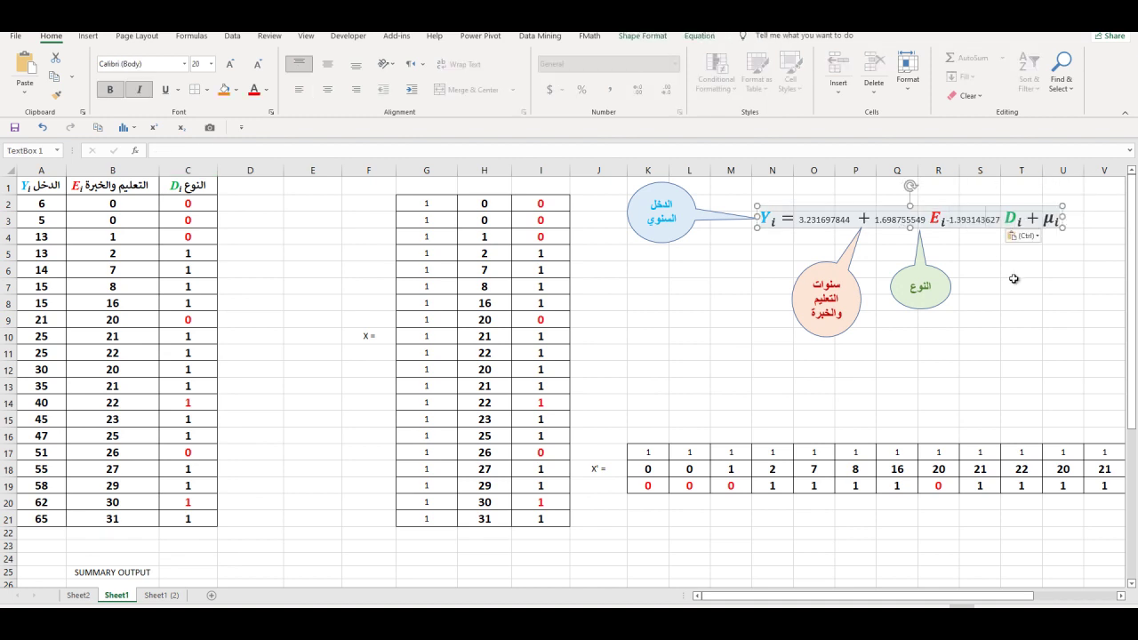
{"action": "left_click", "coordinate": [1043, 330]}
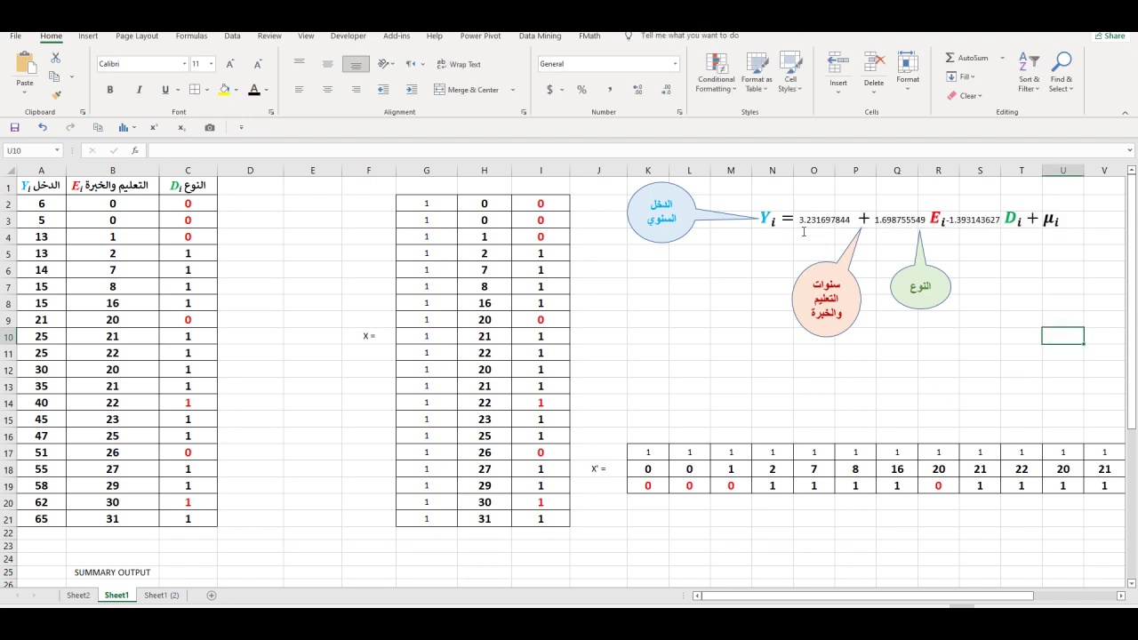
Replace the Y in the equation with a Y under a hat accent, keeping its subscript i.
{"action": "left_click_drag", "start_coordinate": [762, 216], "coordinate": [775, 219]}
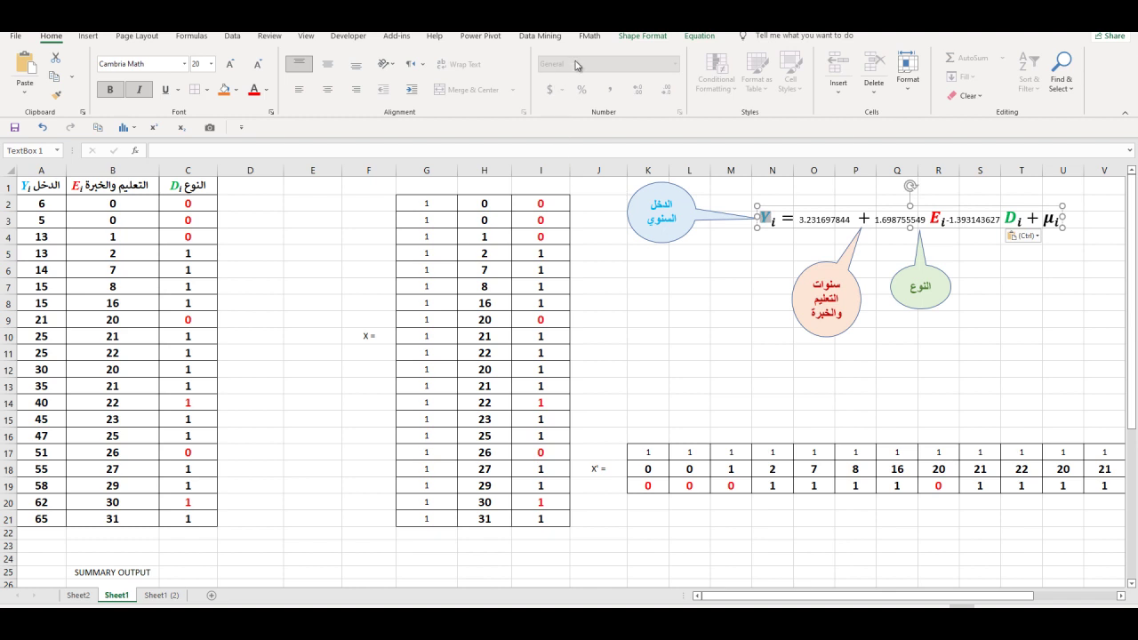
{"action": "left_click", "coordinate": [697, 37]}
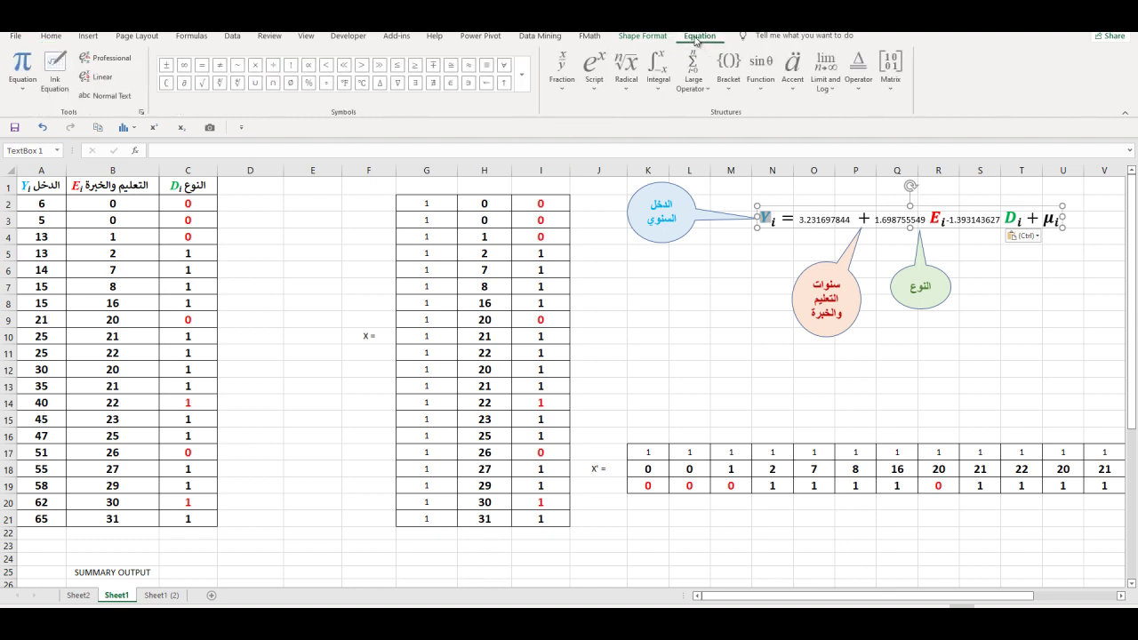
{"action": "left_click", "coordinate": [791, 71]}
{"action": "left_click", "coordinate": [893, 144]}
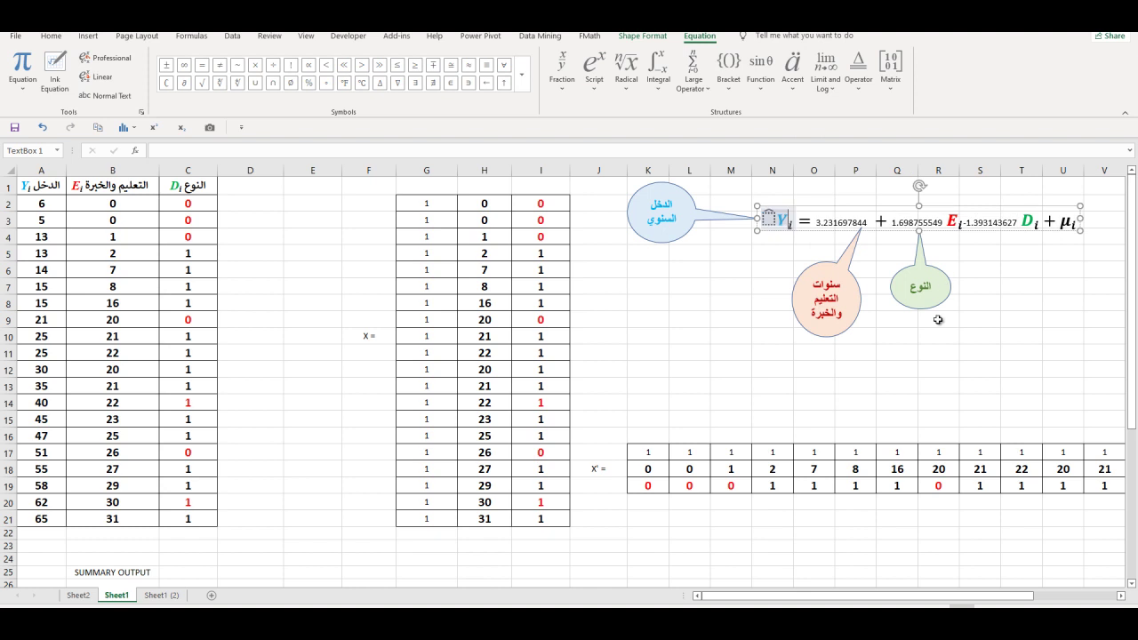
{"action": "left_click_drag", "start_coordinate": [790, 220], "coordinate": [762, 220]}
{"action": "left_click", "coordinate": [788, 222]}
{"action": "double_click", "coordinate": [783, 222]}
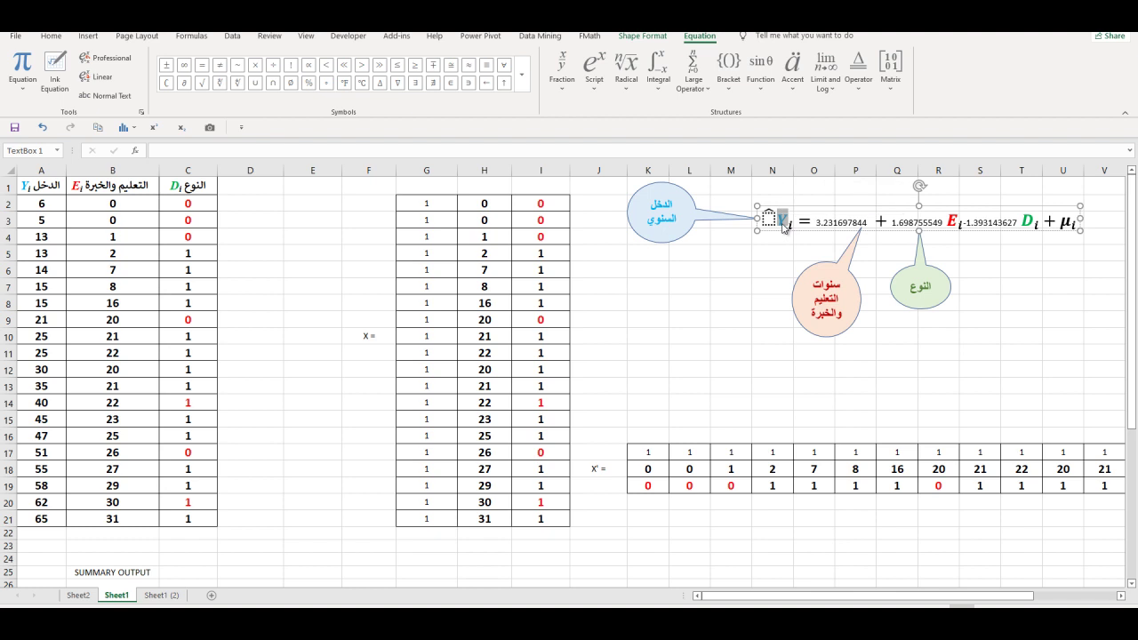
{"action": "key", "text": "BackSpace"}
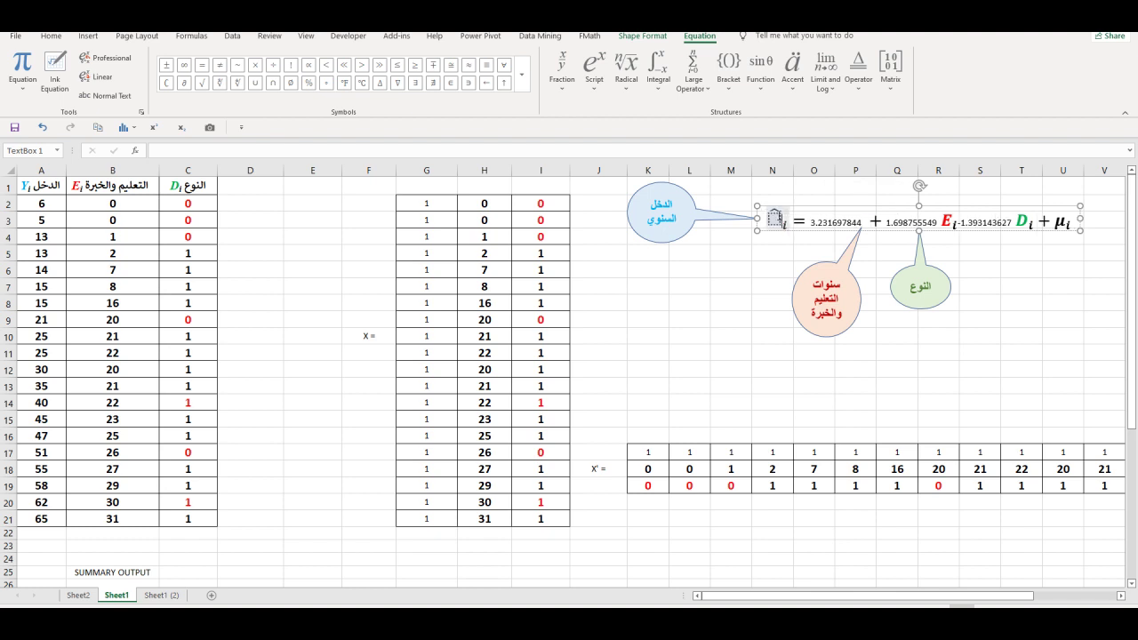
{"action": "type", "text": "y"}
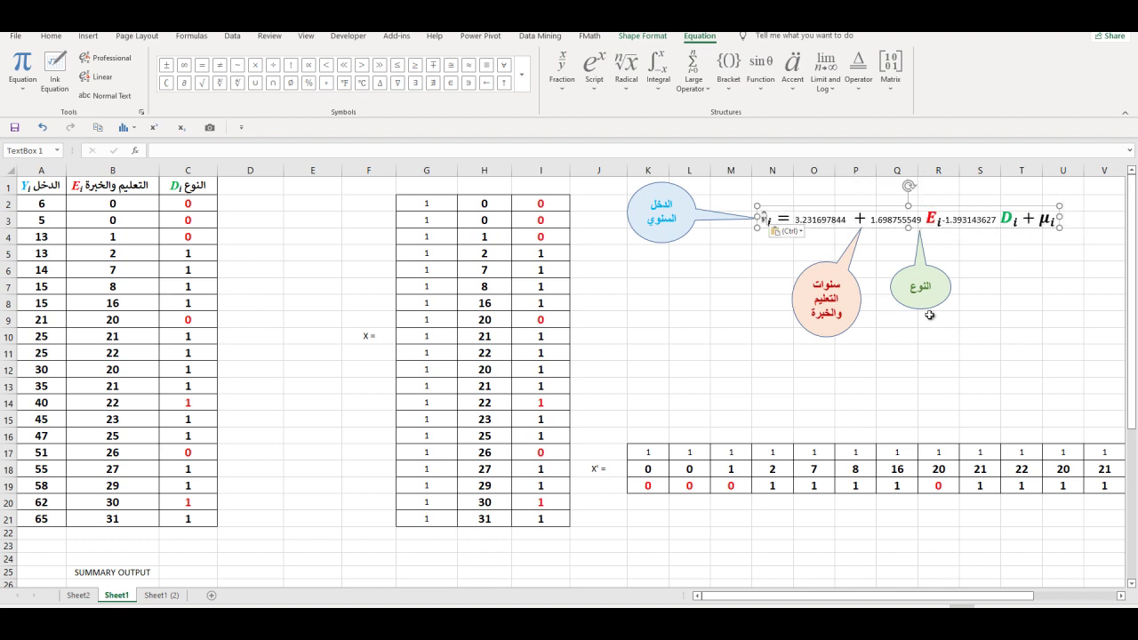
{"action": "left_click", "coordinate": [978, 335]}
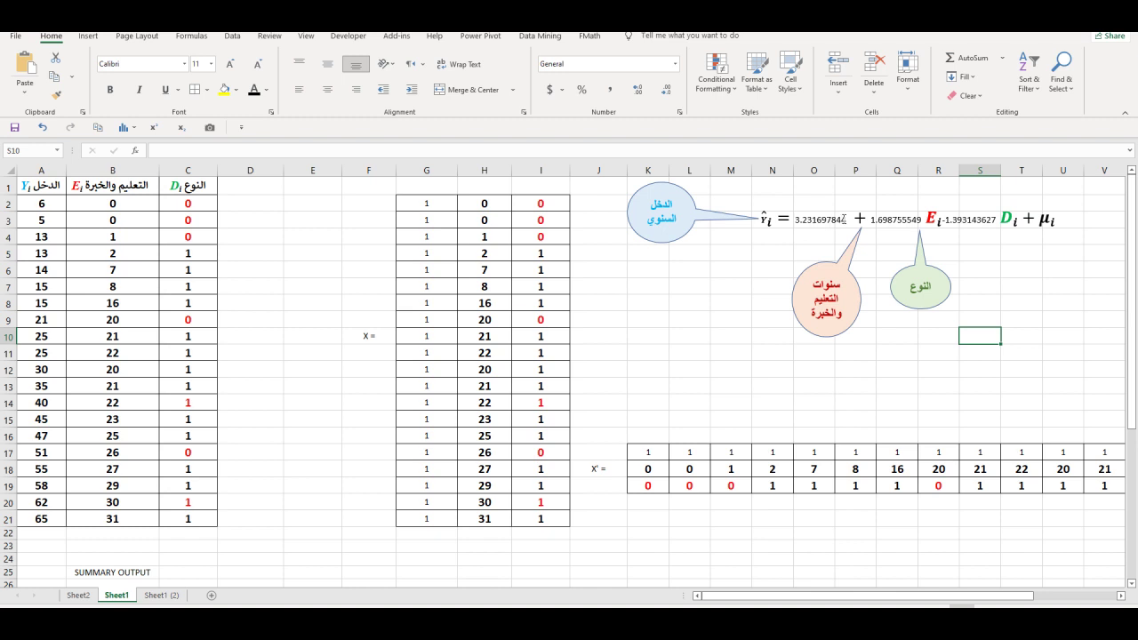
Round the equation's intercept to 3.2317 and the coefficient of E to 1.6988.
{"action": "left_click", "coordinate": [847, 219]}
{"action": "key", "text": "shift+Left"}
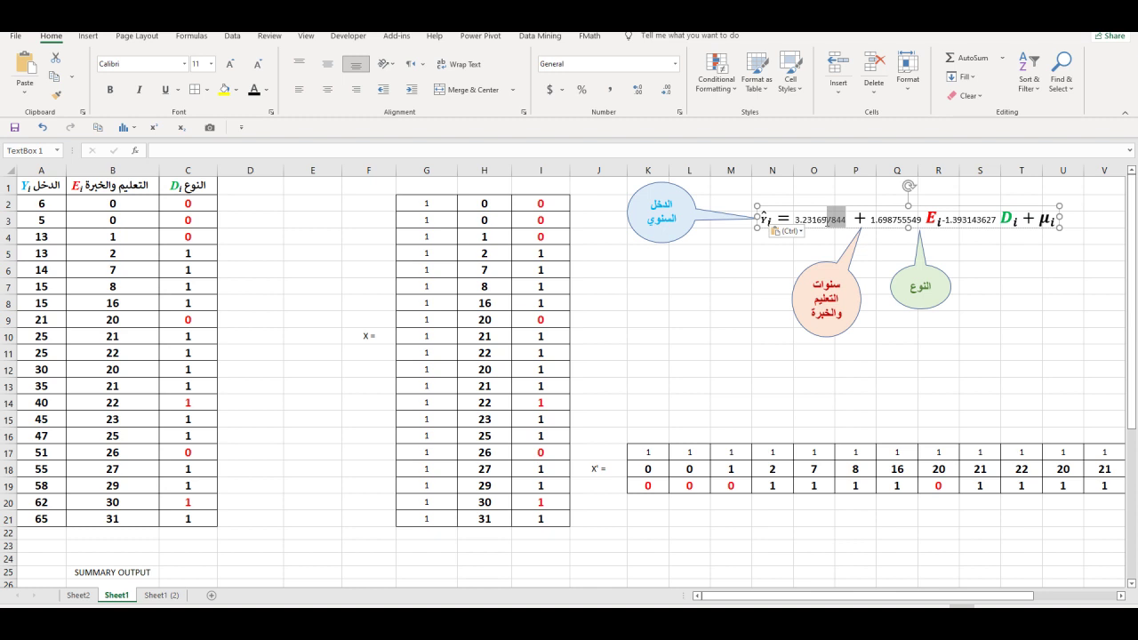
{"action": "left_click_drag", "start_coordinate": [846, 222], "coordinate": [819, 225]}
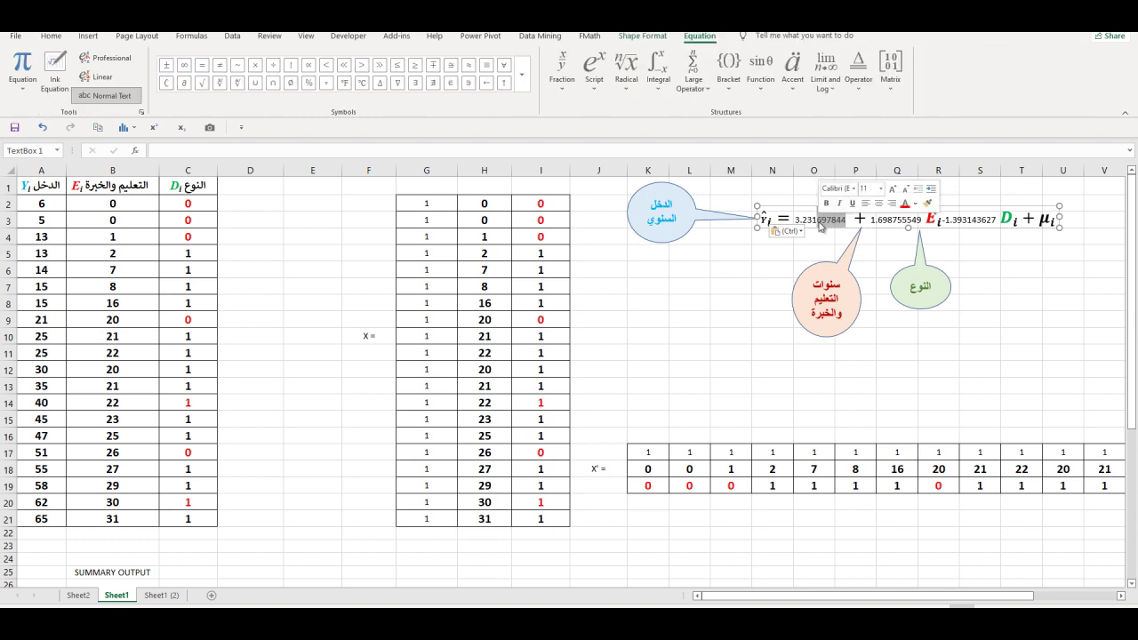
{"action": "type", "text": "7"}
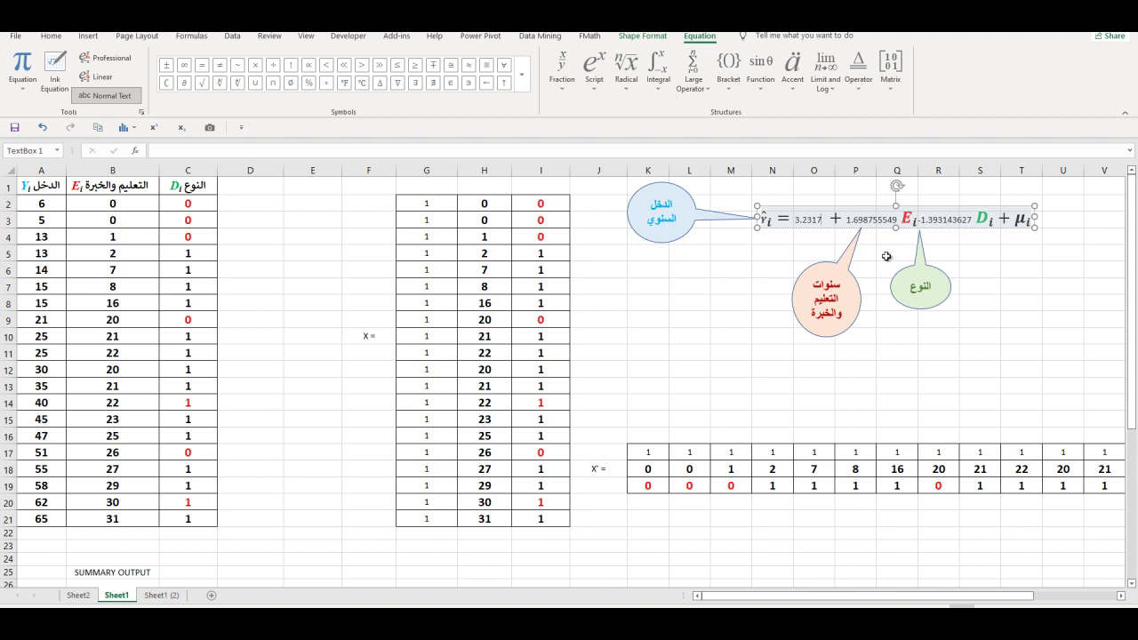
{"action": "left_click_drag", "start_coordinate": [896, 221], "coordinate": [874, 222]}
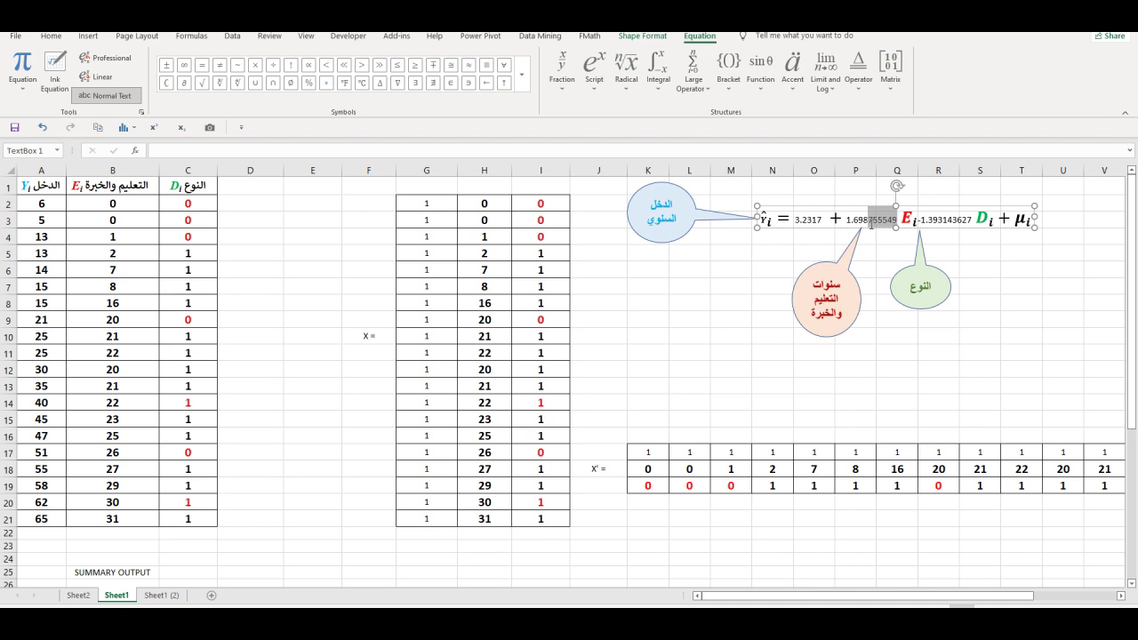
{"action": "type", "text": "8"}
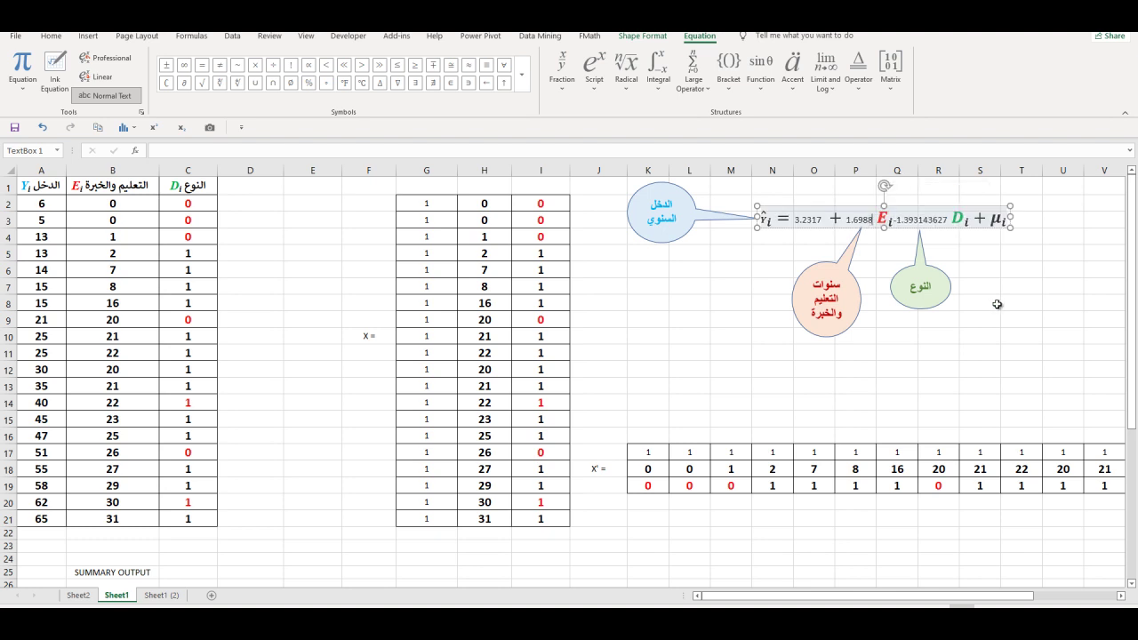
Insert a space between the E term and the negative gender coefficient in the equation.
{"action": "left_click", "coordinate": [994, 301]}
{"action": "left_click", "coordinate": [935, 220]}
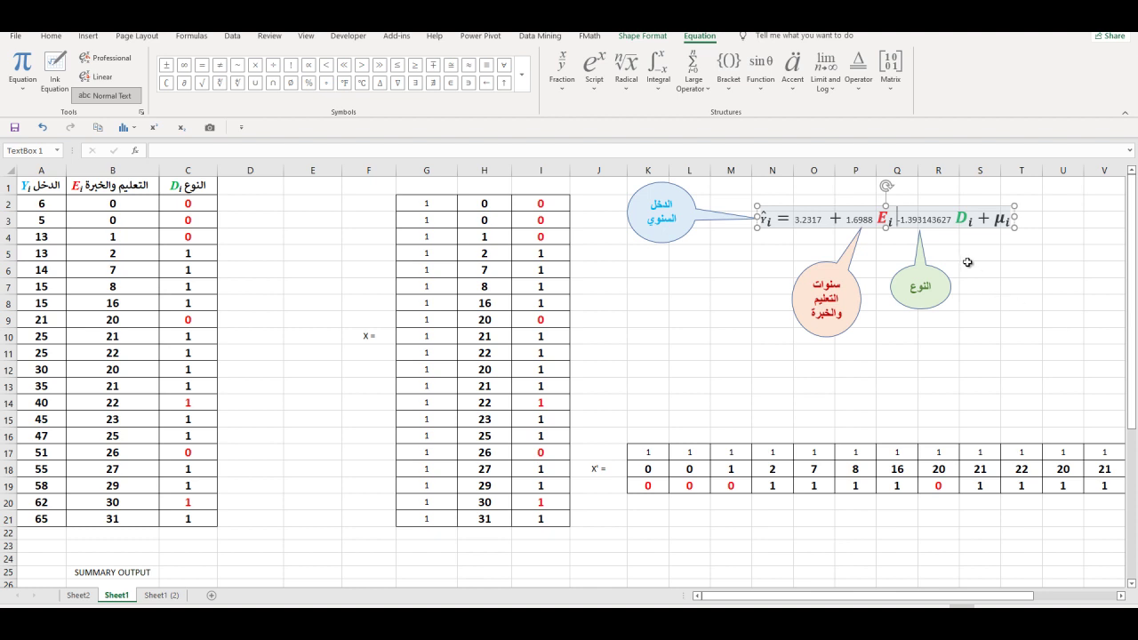
Round the equation's gender coefficient to -1.3931 and shift the green gender callout so its pointer sits beside the D term.
{"action": "left_click_drag", "start_coordinate": [952, 219], "coordinate": [935, 221]}
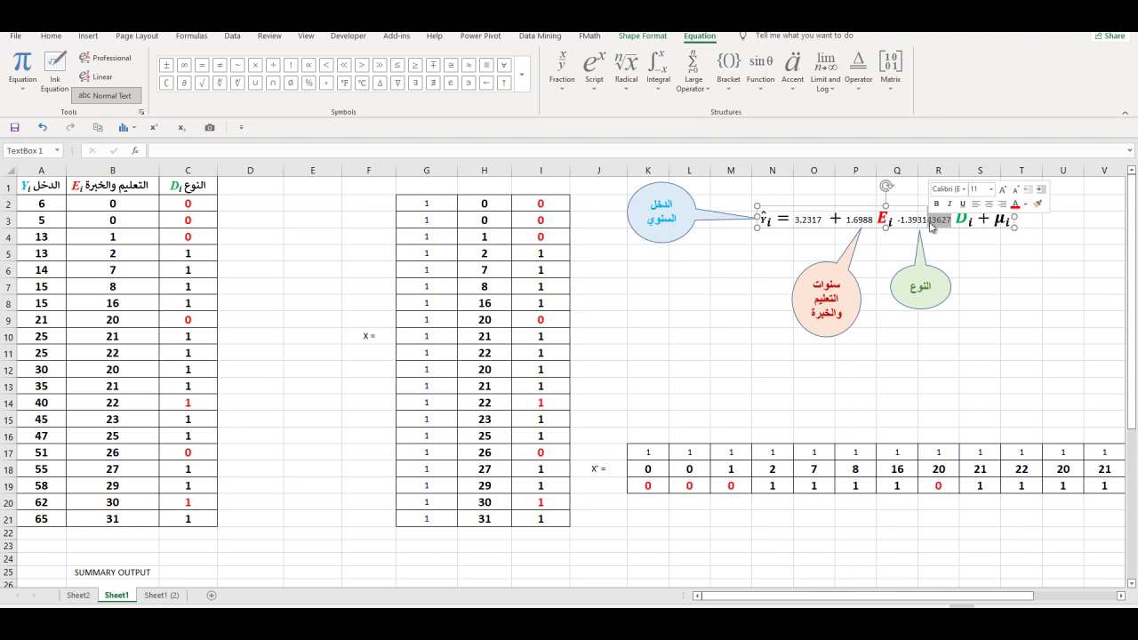
{"action": "key", "text": "Delete"}
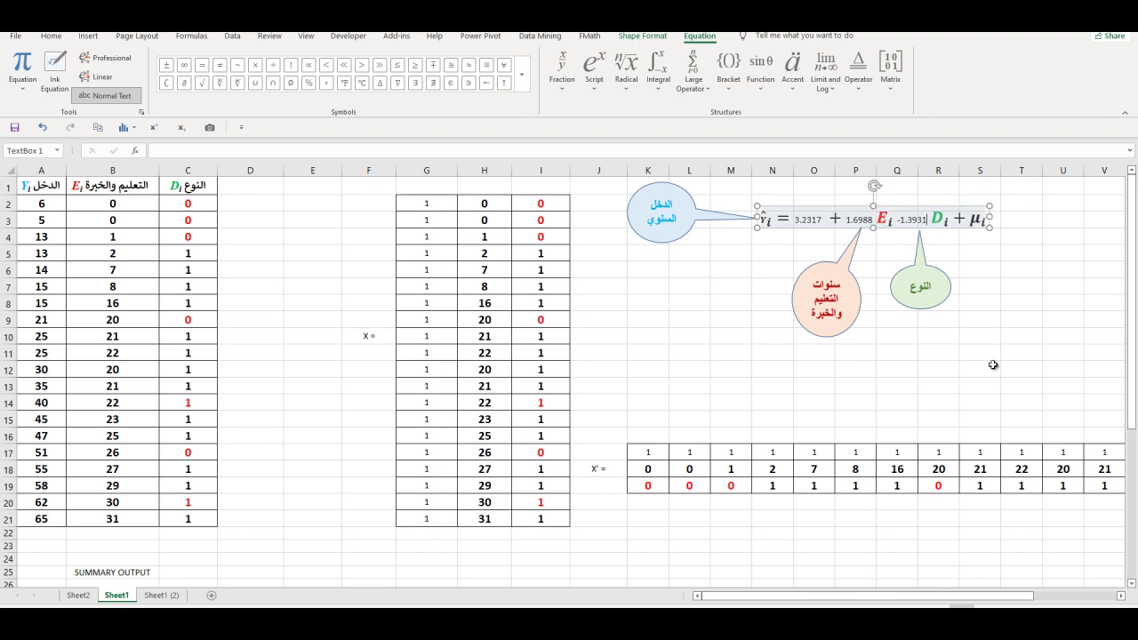
{"action": "left_click", "coordinate": [986, 366]}
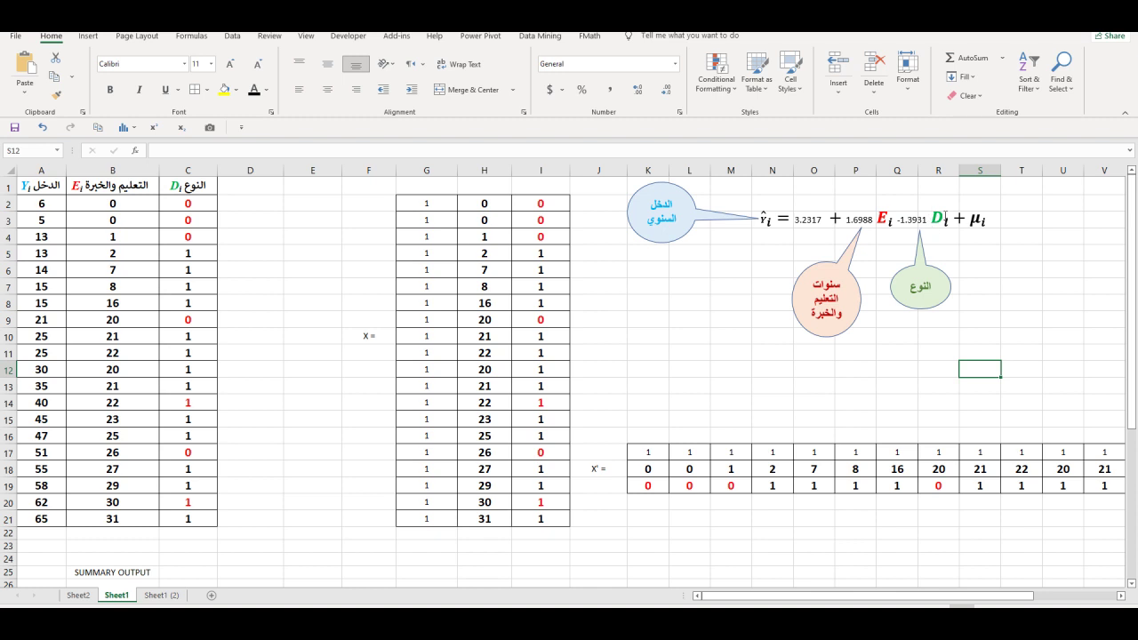
{"action": "left_click_drag", "start_coordinate": [921, 244], "coordinate": [932, 245]}
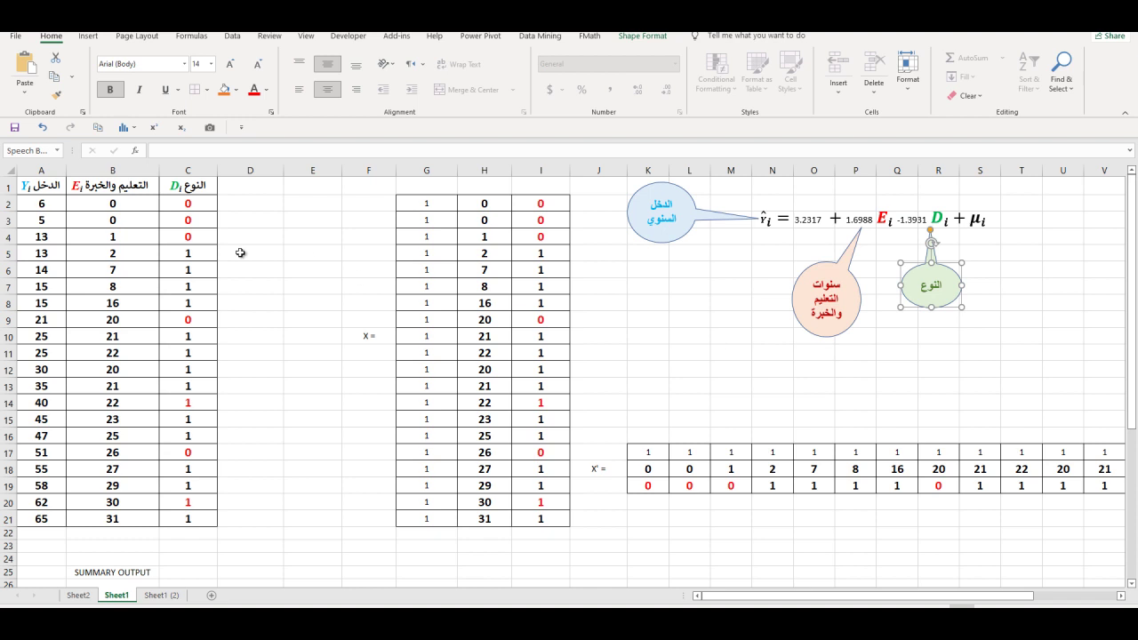
Examine the gender dummy values, the E and D terms of the equation, and the gender coefficient in the regression output.
{"action": "left_click", "coordinate": [200, 252]}
{"action": "key", "text": "Down"}
{"action": "key", "text": "Down"}
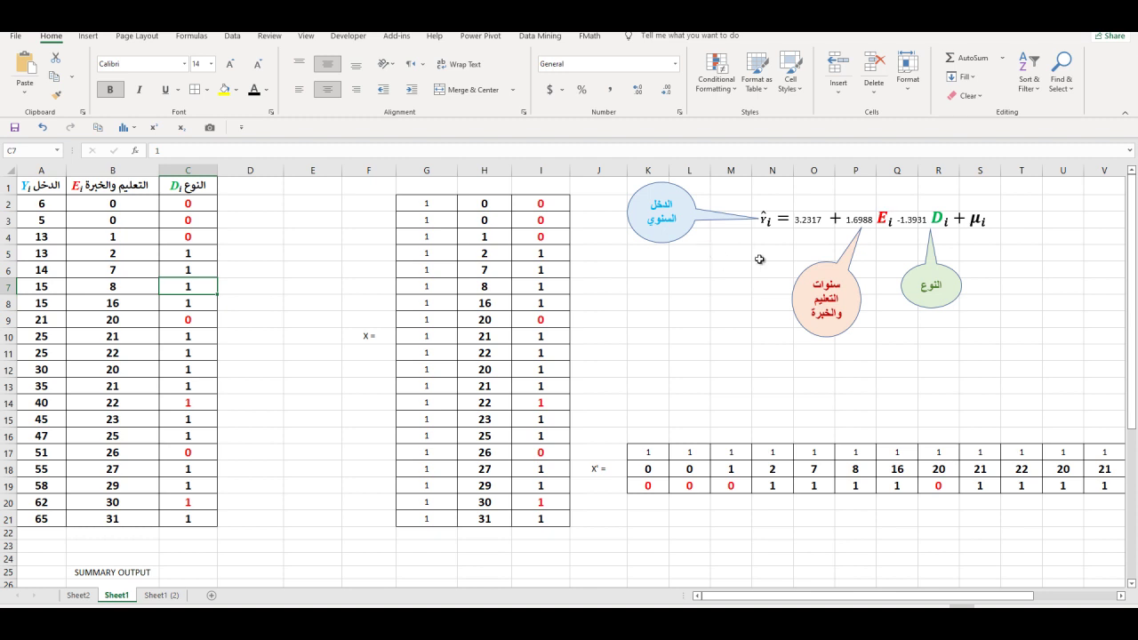
{"action": "left_click", "coordinate": [886, 218]}
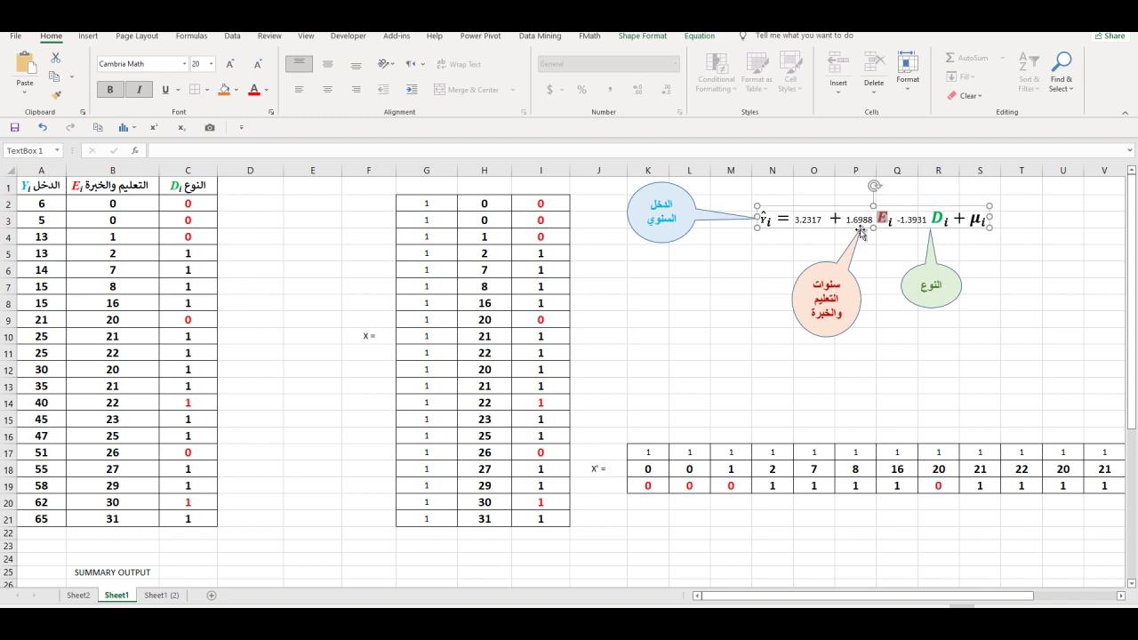
{"action": "left_click", "coordinate": [890, 259]}
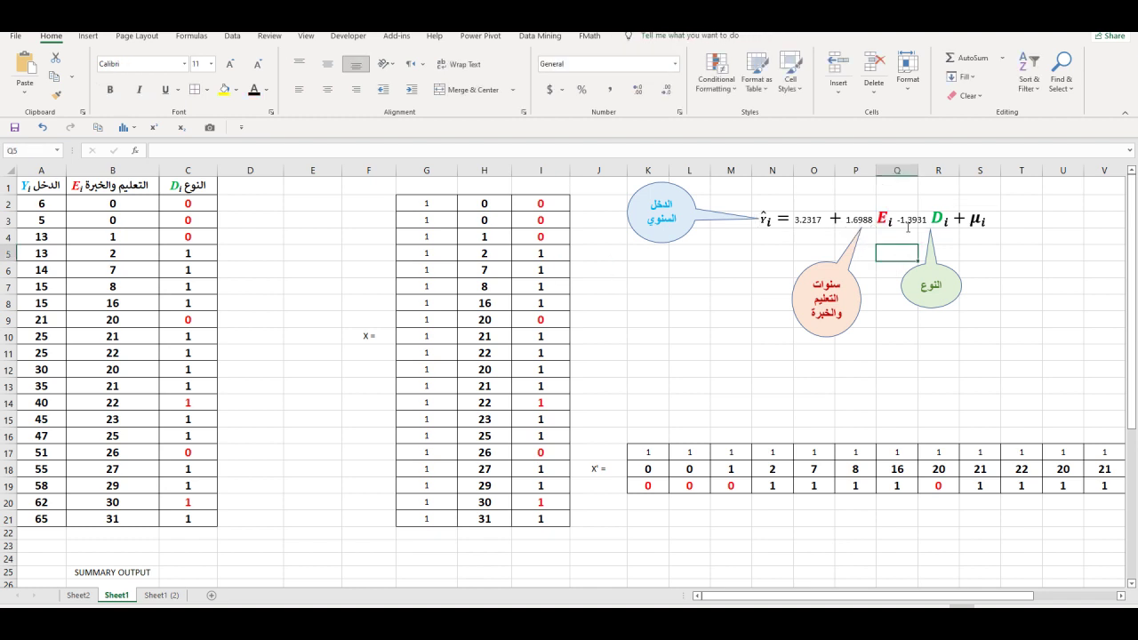
{"action": "left_click", "coordinate": [940, 211]}
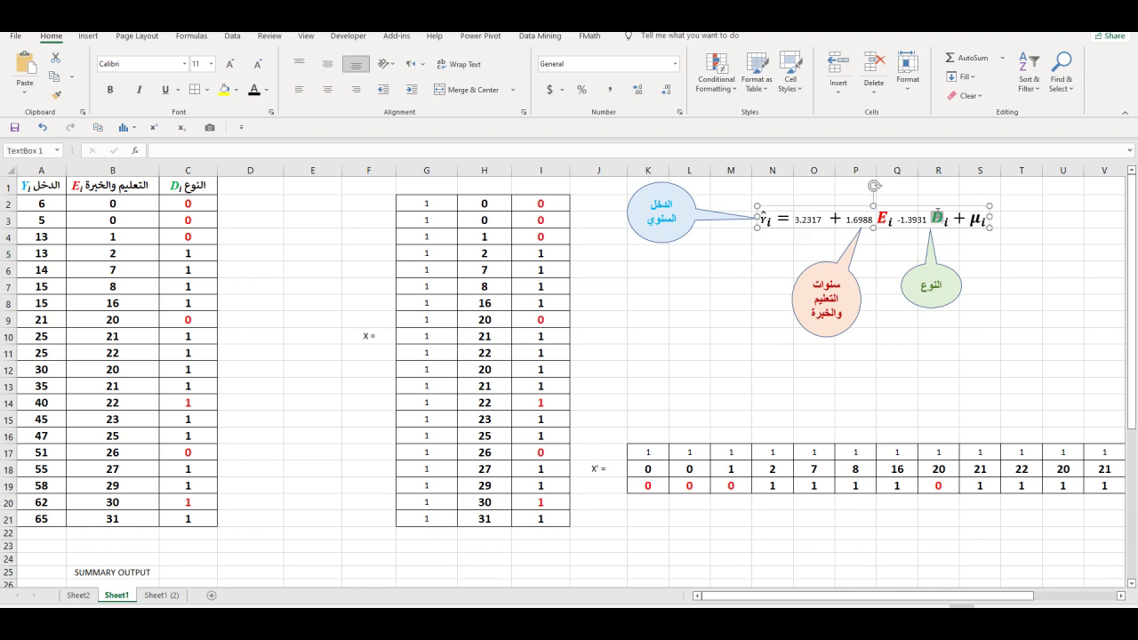
{"action": "left_click", "coordinate": [1035, 307]}
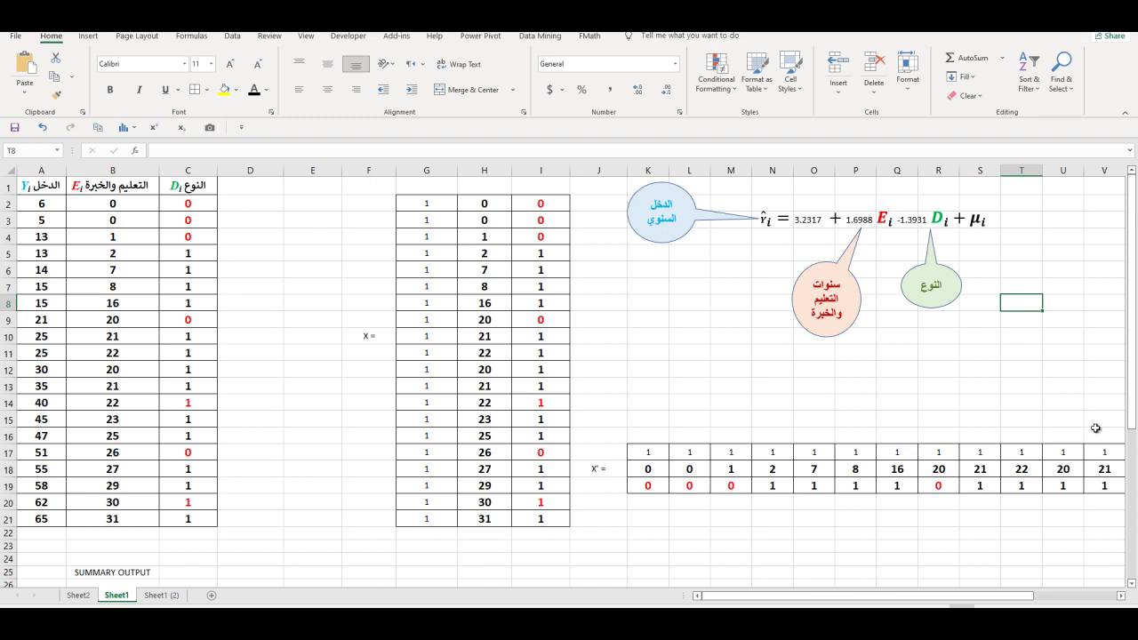
{"action": "left_click_drag", "start_coordinate": [1134, 384], "coordinate": [1133, 513]}
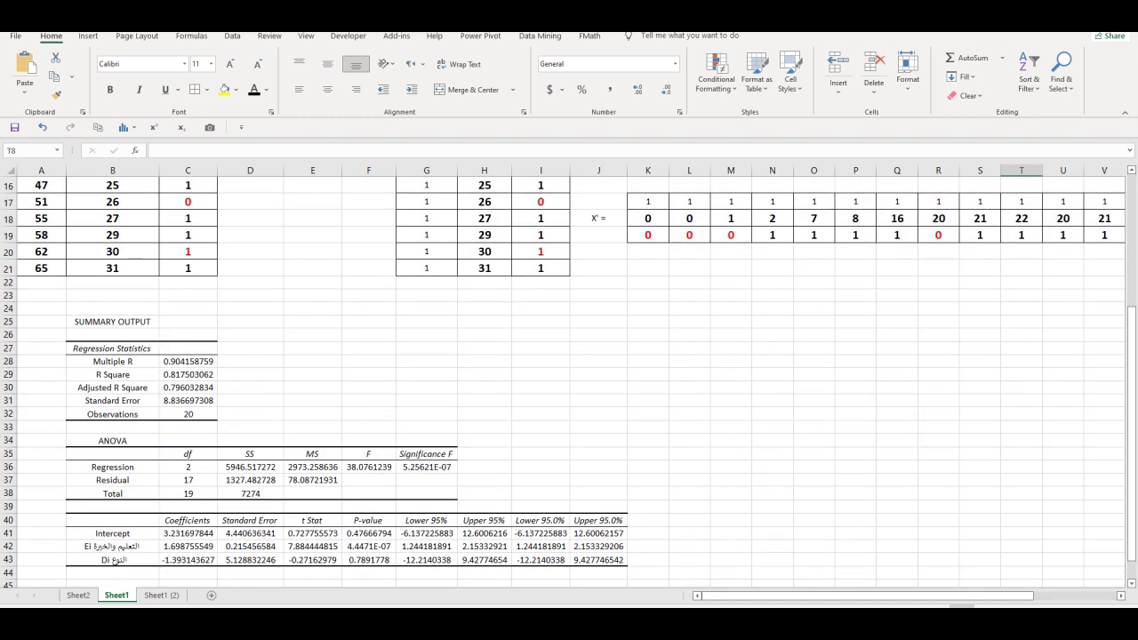
{"action": "left_click", "coordinate": [190, 560]}
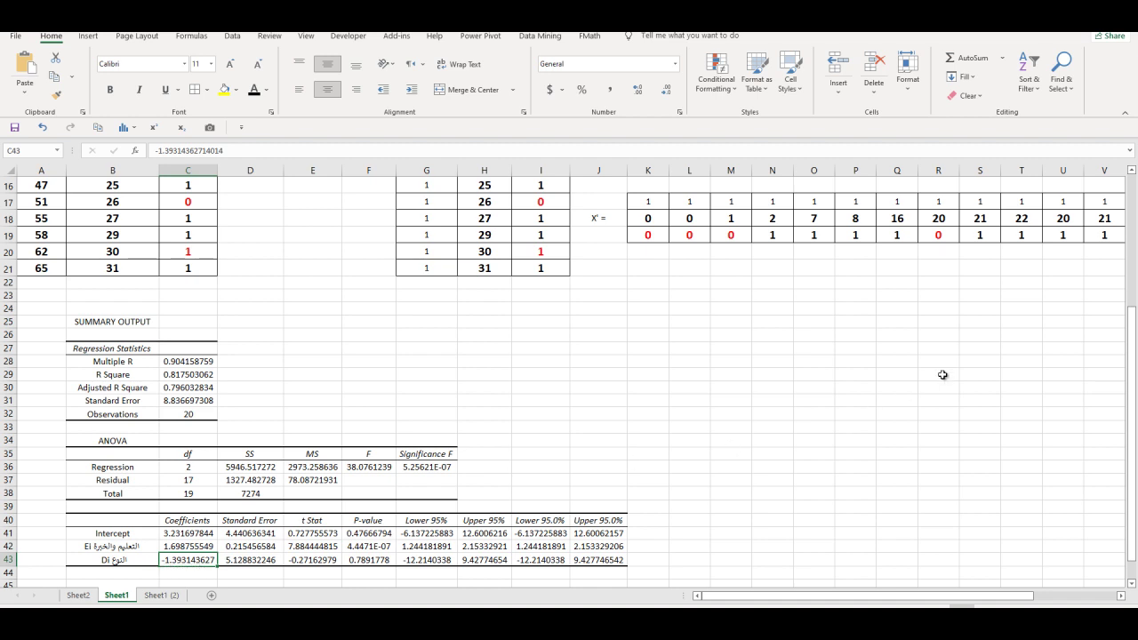
{"action": "left_click_drag", "start_coordinate": [1132, 338], "coordinate": [1134, 198]}
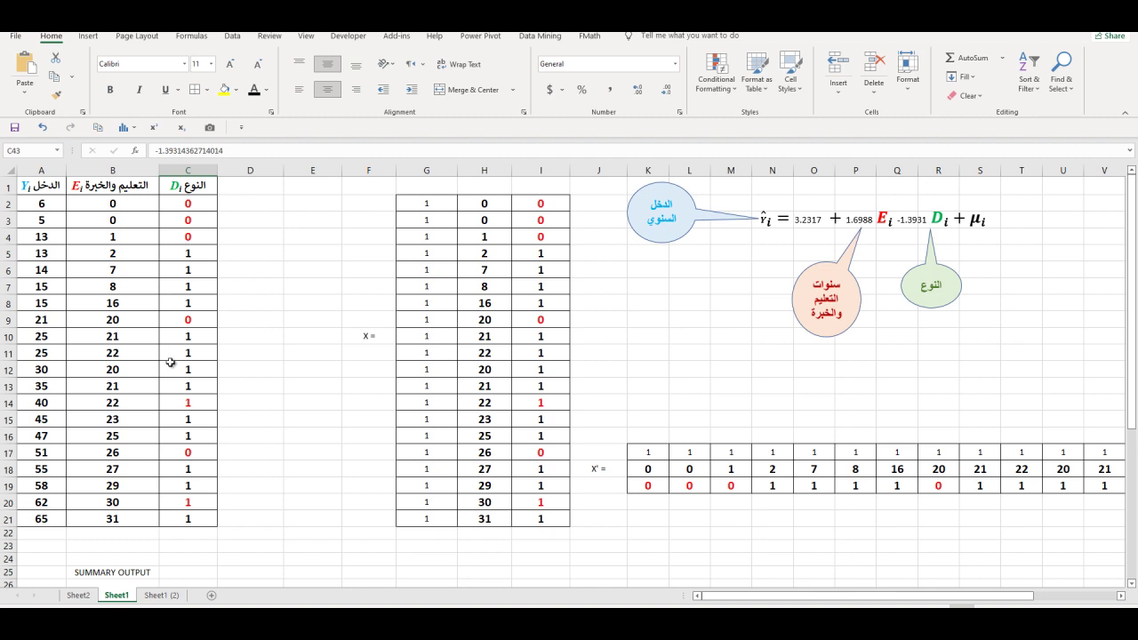
Clear all contents and formatting from D40:J43, the columns beside the coefficients from Standard Error to Upper 95.0%.
{"action": "left_click_drag", "start_coordinate": [1134, 347], "coordinate": [1135, 500]}
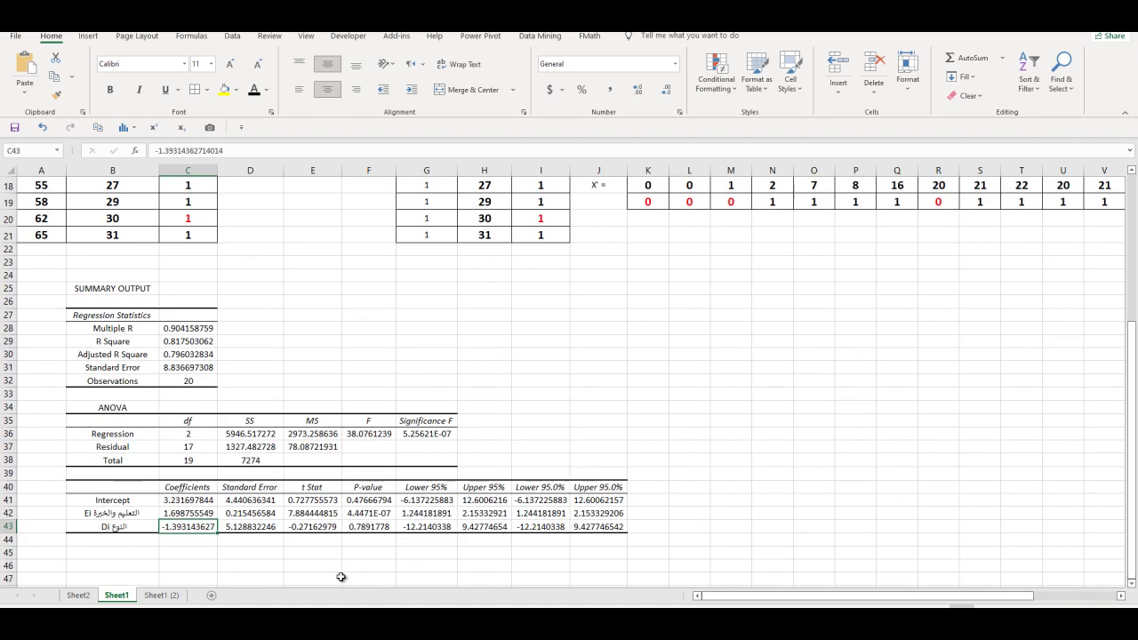
{"action": "left_click_drag", "start_coordinate": [307, 487], "coordinate": [598, 526]}
{"action": "left_click_drag", "start_coordinate": [245, 486], "coordinate": [601, 528]}
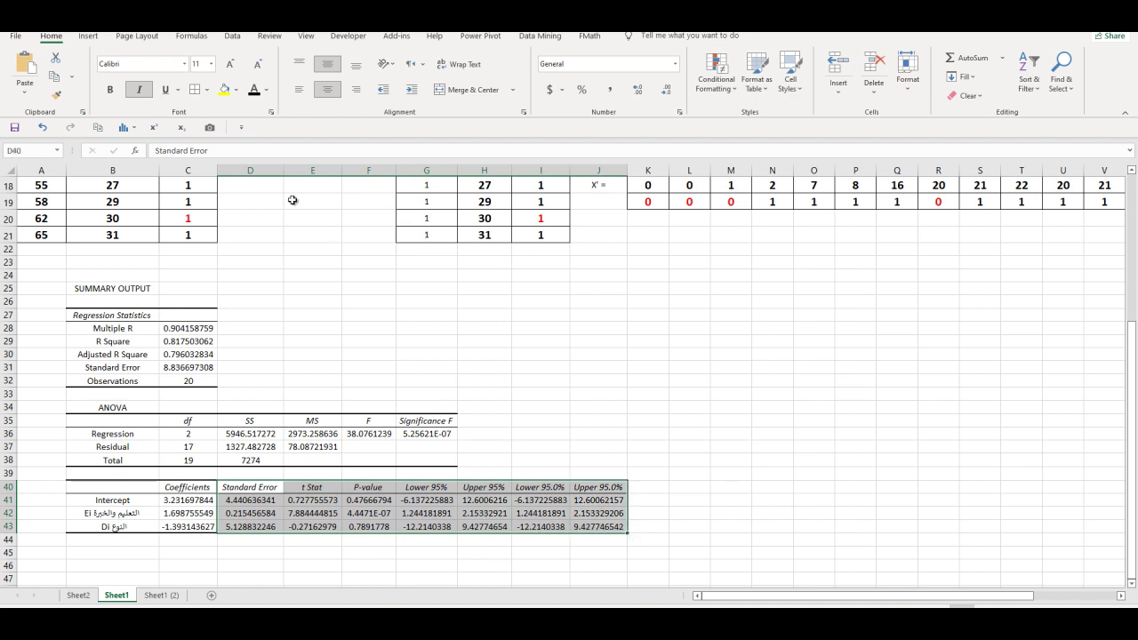
{"action": "left_click", "coordinate": [962, 95]}
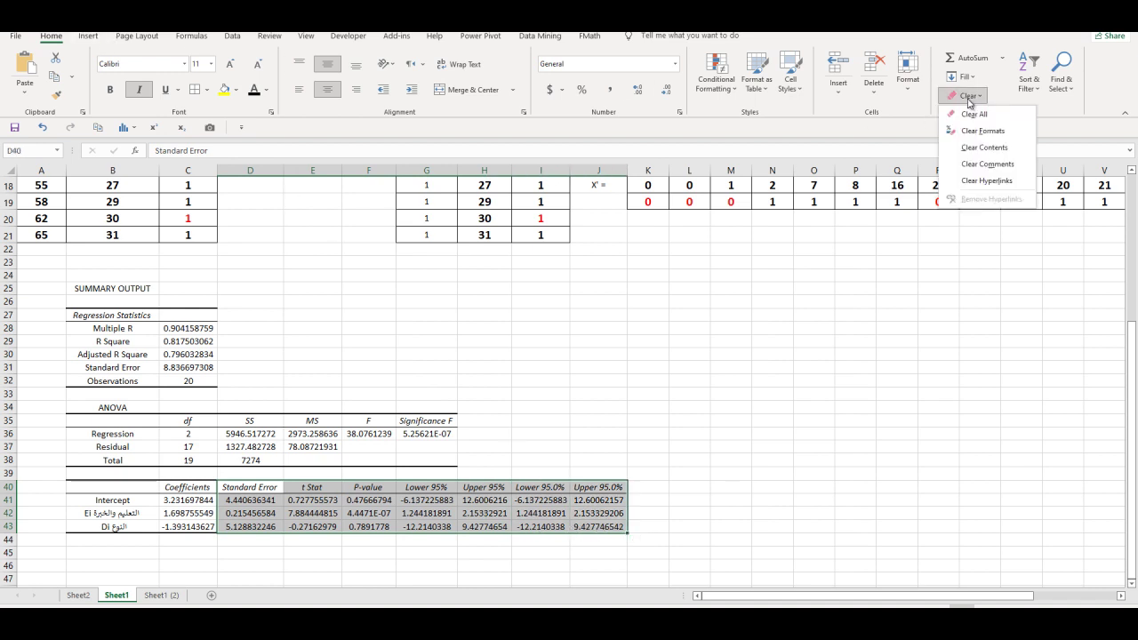
{"action": "left_click", "coordinate": [911, 221]}
{"action": "left_click", "coordinate": [817, 395]}
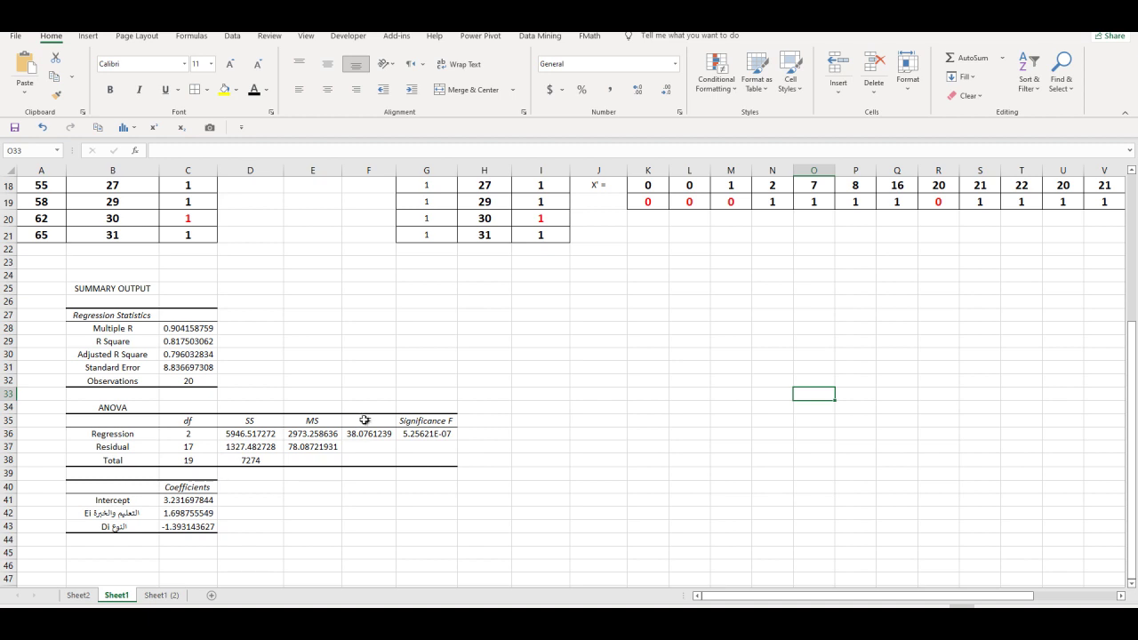
Check the gender term in the equation and select its coefficient in cell C43 of the regression output.
{"action": "left_click_drag", "start_coordinate": [1133, 331], "coordinate": [1135, 183]}
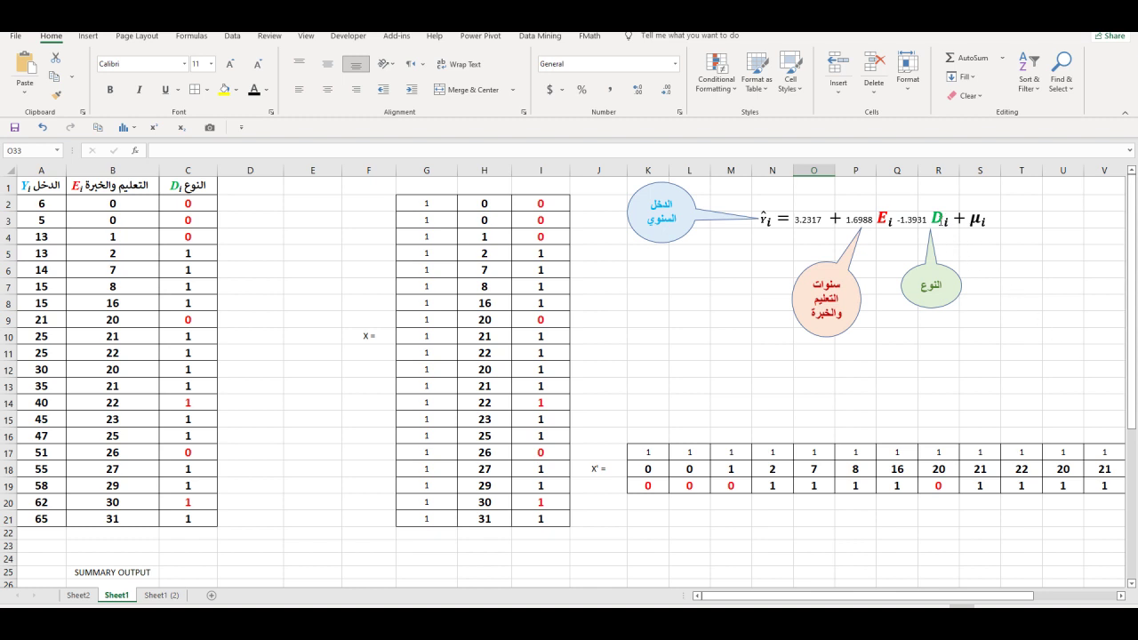
{"action": "left_click_drag", "start_coordinate": [1133, 360], "coordinate": [1133, 505]}
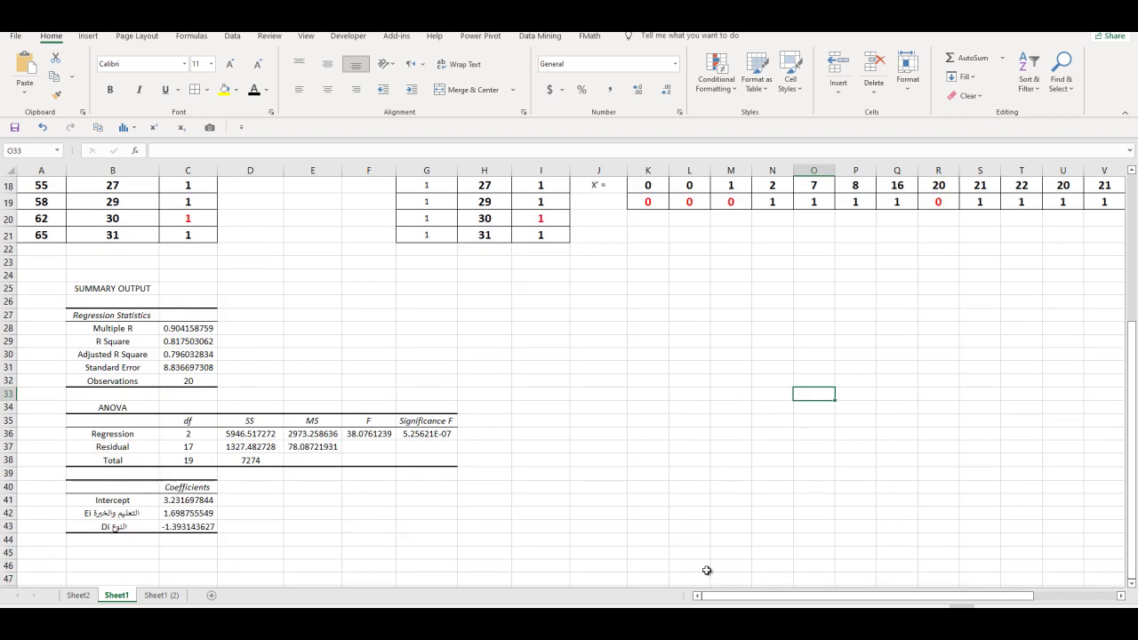
{"action": "left_click", "coordinate": [189, 527]}
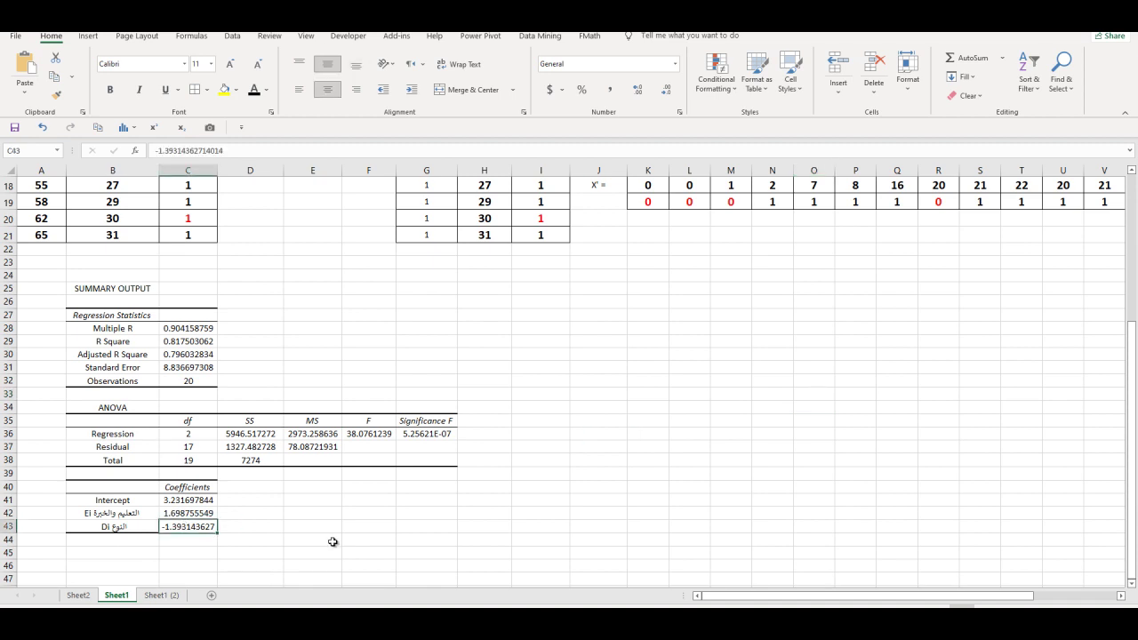